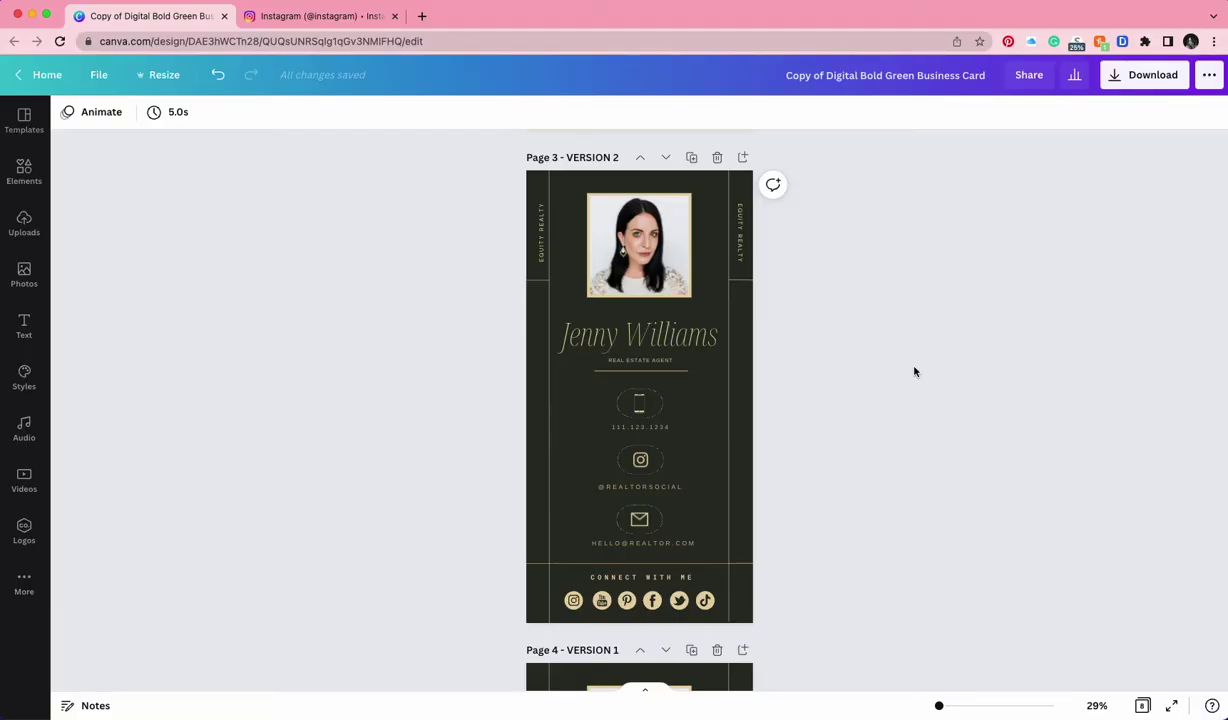
Remove the existing link from the phone icon on page 3
{"action": "scroll", "coordinate": [914, 372], "scroll_direction": "down", "scroll_amount": 1}
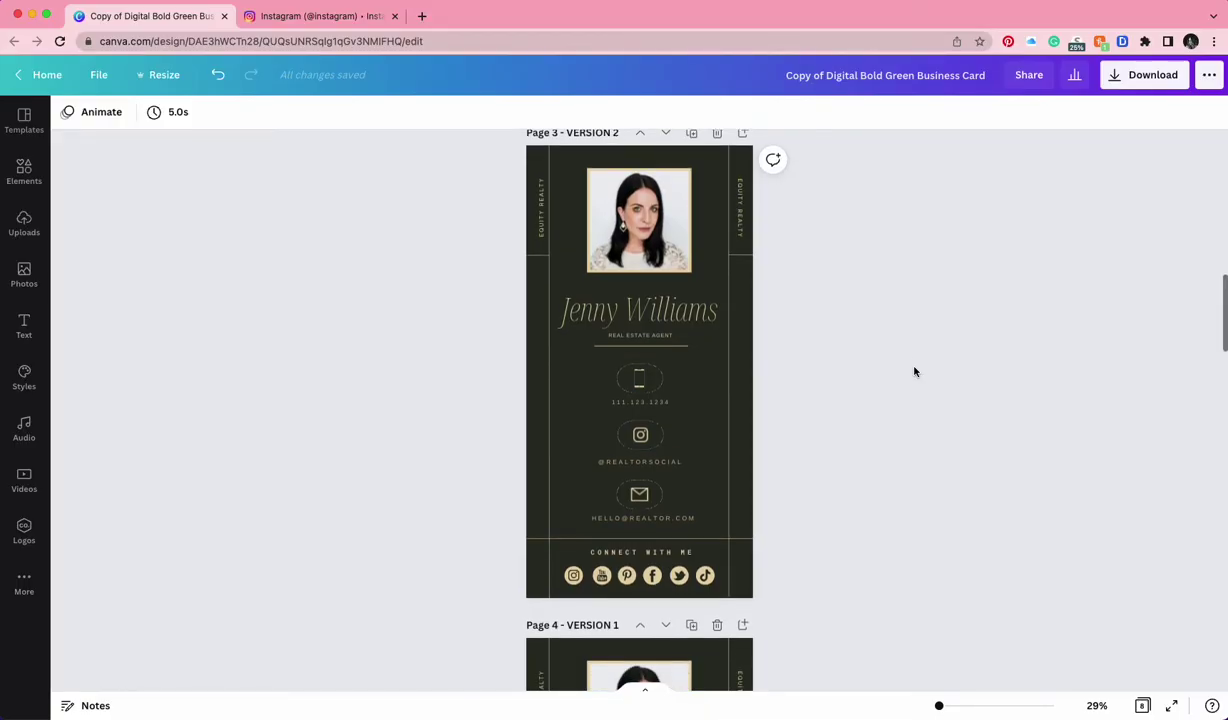
{"action": "scroll", "coordinate": [914, 372], "scroll_direction": "down", "scroll_amount": 10}
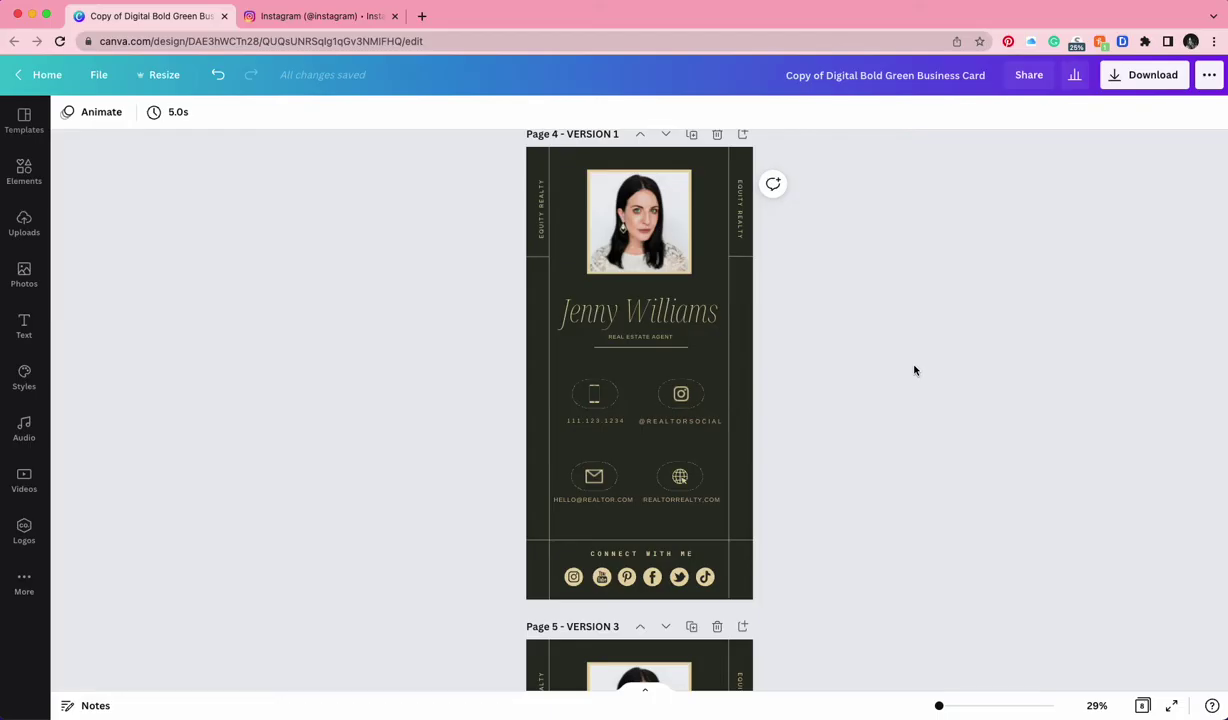
{"action": "scroll", "coordinate": [914, 371], "scroll_direction": "down", "scroll_amount": 5}
{"action": "scroll", "coordinate": [914, 371], "scroll_direction": "down", "scroll_amount": 5}
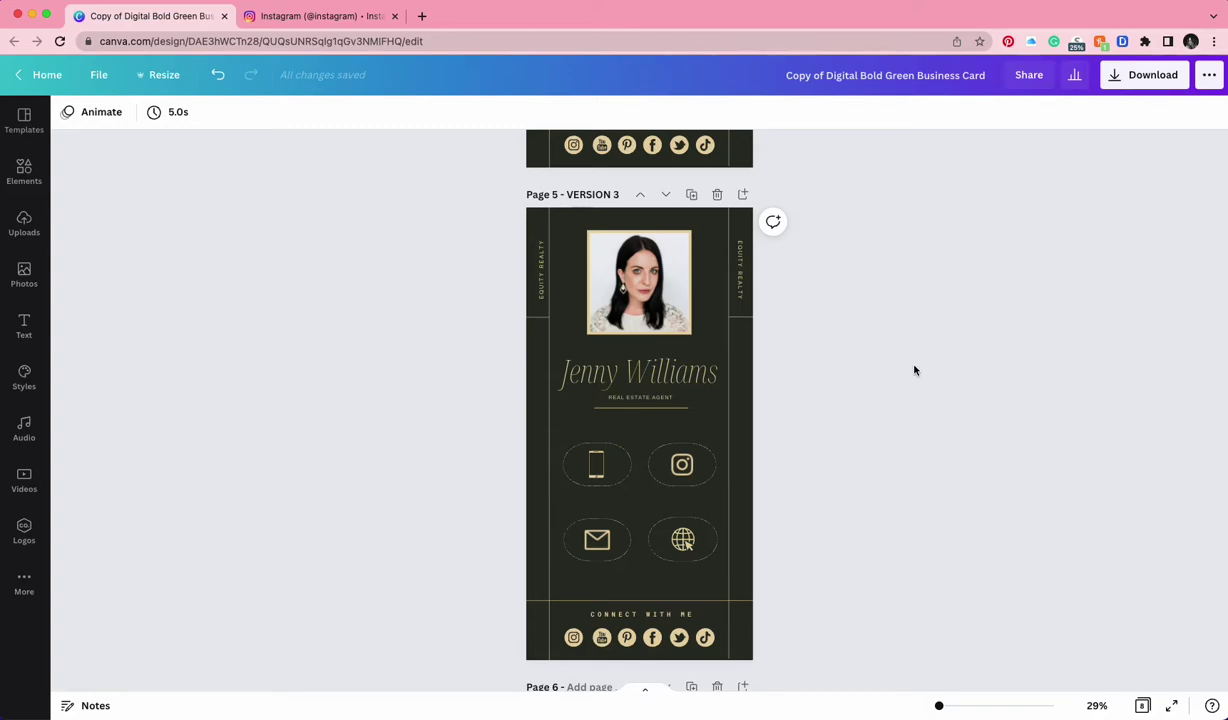
{"action": "scroll", "coordinate": [914, 371], "scroll_direction": "up", "scroll_amount": 12}
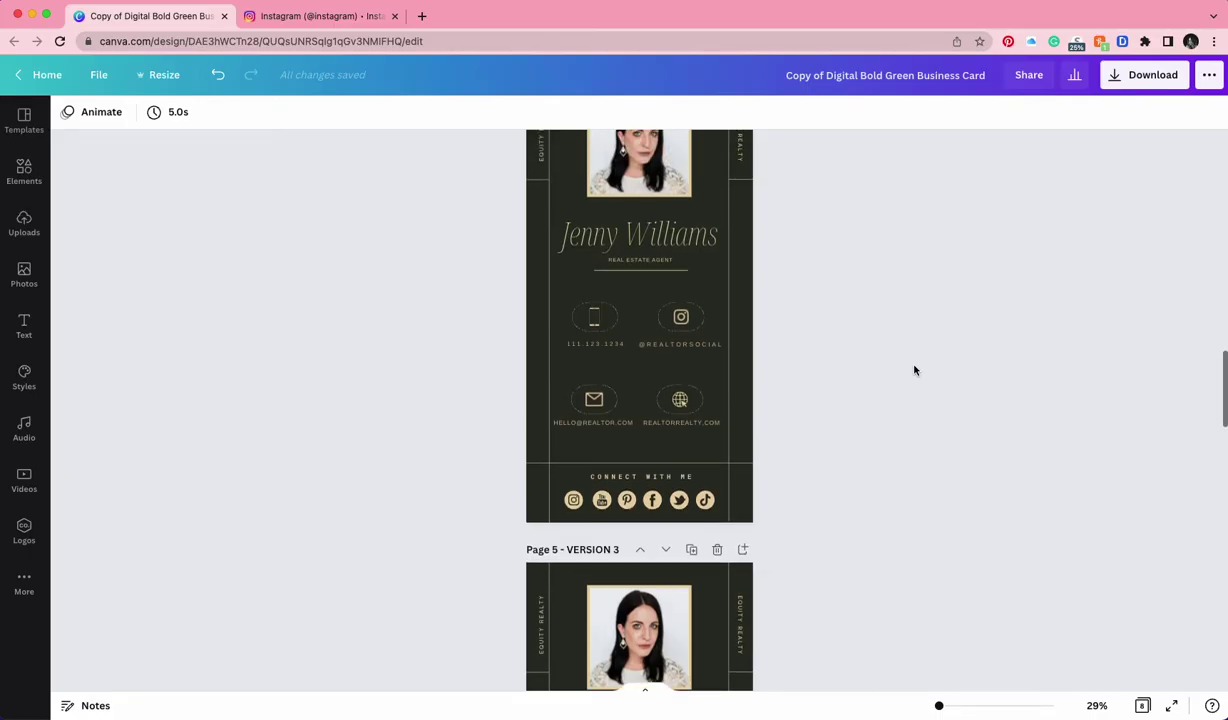
{"action": "scroll", "coordinate": [914, 371], "scroll_direction": "up", "scroll_amount": 6}
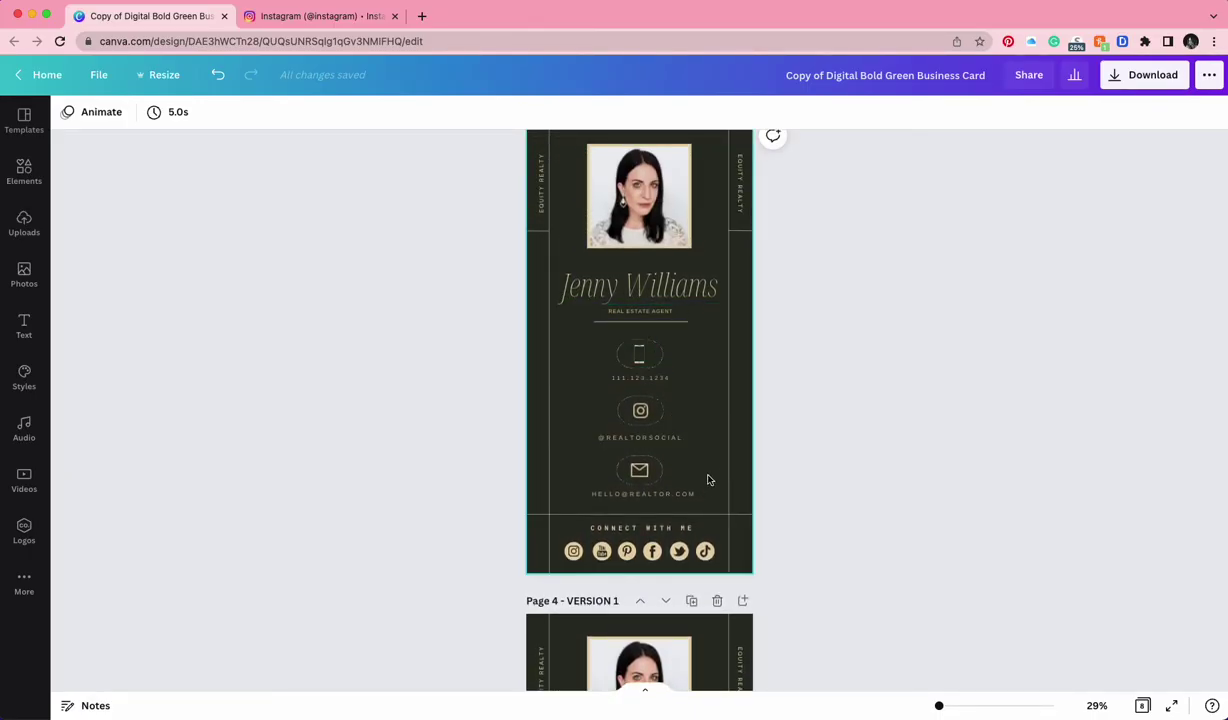
{"action": "scroll", "coordinate": [811, 463], "scroll_direction": "up", "scroll_amount": 1}
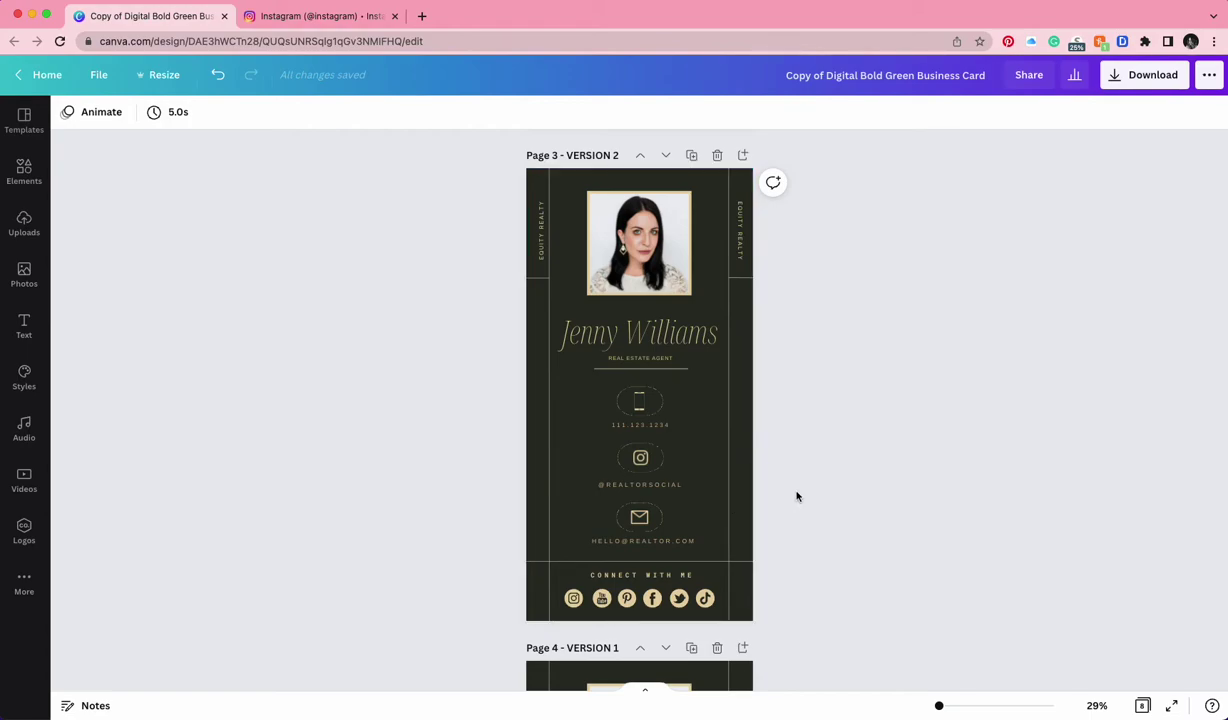
{"action": "scroll", "coordinate": [798, 496], "scroll_direction": "down", "scroll_amount": 4}
{"action": "scroll", "coordinate": [797, 496], "scroll_direction": "down", "scroll_amount": 3}
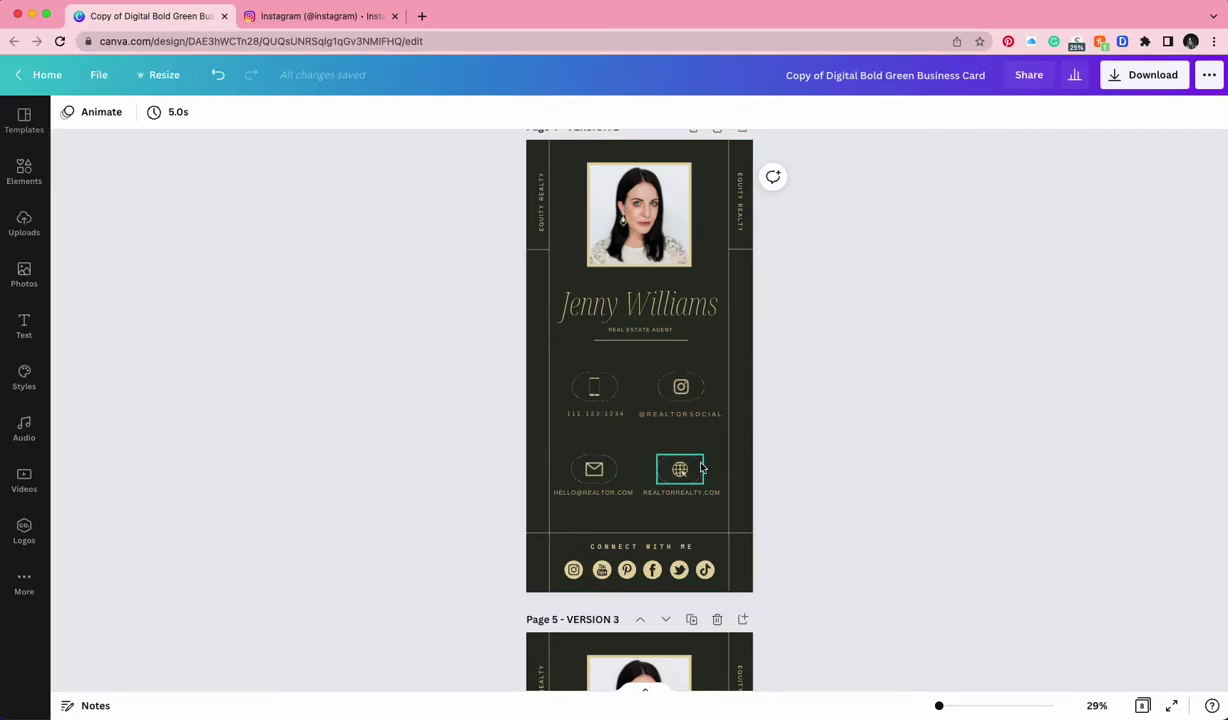
{"action": "scroll", "coordinate": [786, 437], "scroll_direction": "up", "scroll_amount": 10}
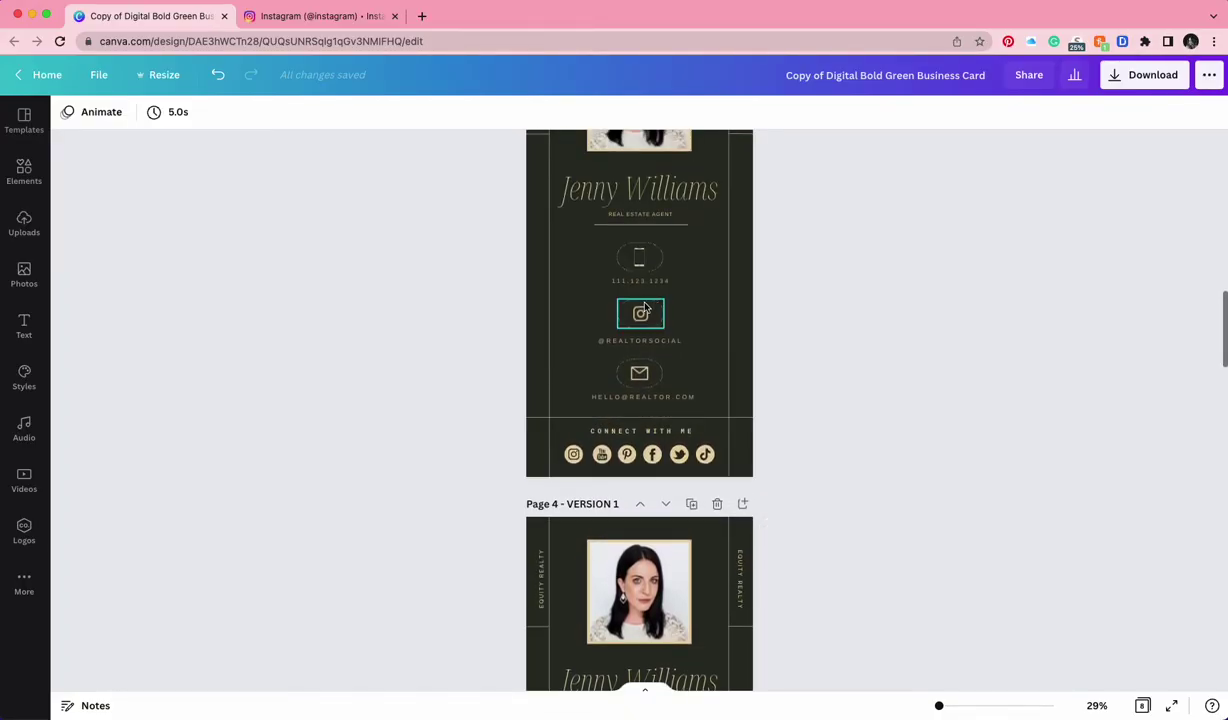
{"action": "scroll", "coordinate": [809, 332], "scroll_direction": "down", "scroll_amount": 10}
{"action": "scroll", "coordinate": [809, 332], "scroll_direction": "down", "scroll_amount": 2}
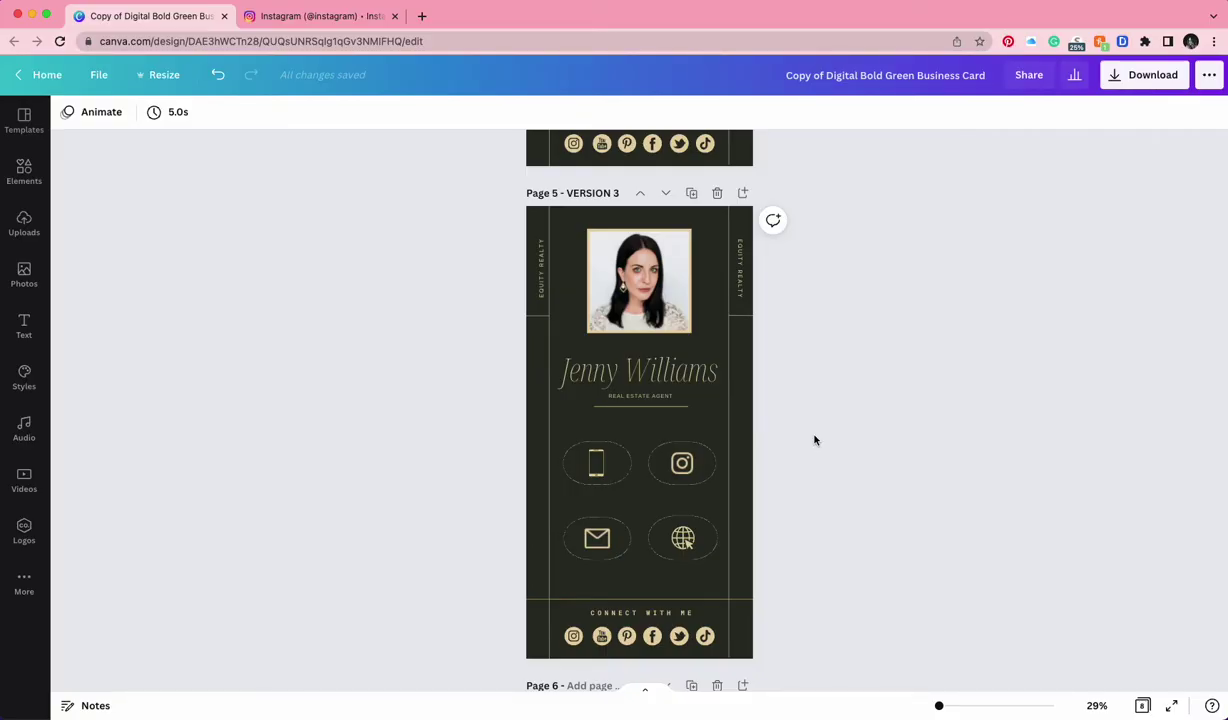
{"action": "scroll", "coordinate": [814, 440], "scroll_direction": "up", "scroll_amount": 1}
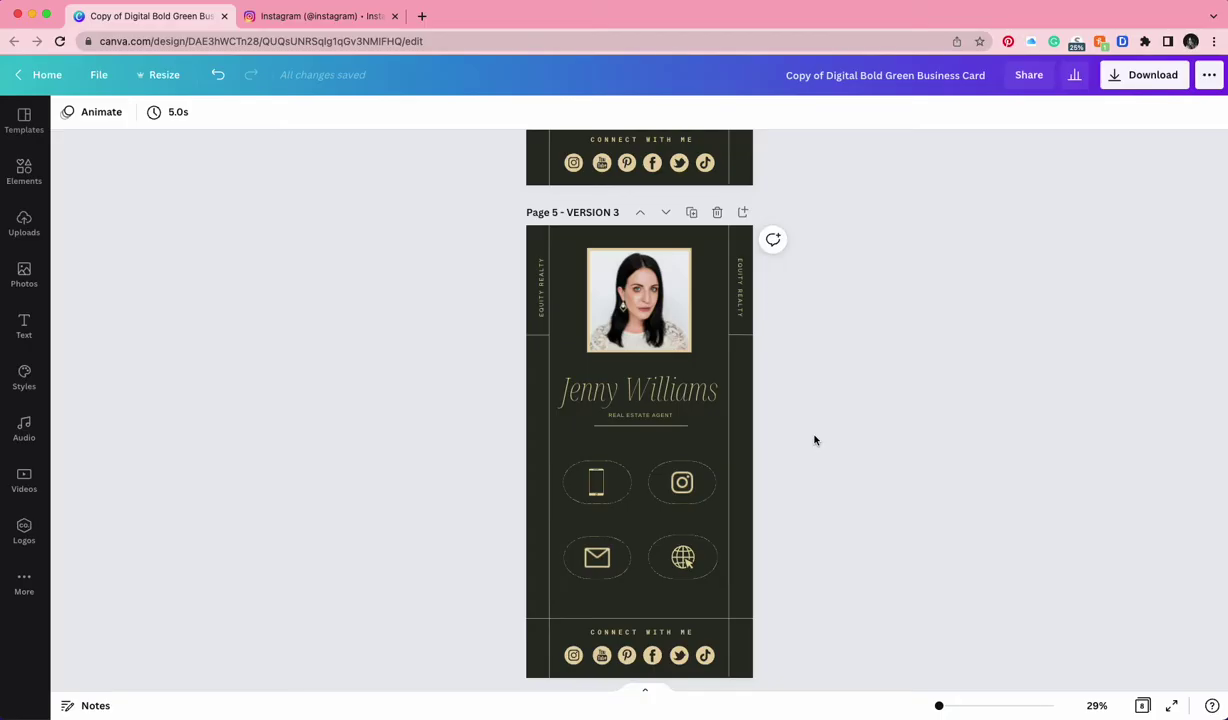
{"action": "scroll", "coordinate": [814, 440], "scroll_direction": "up", "scroll_amount": 10}
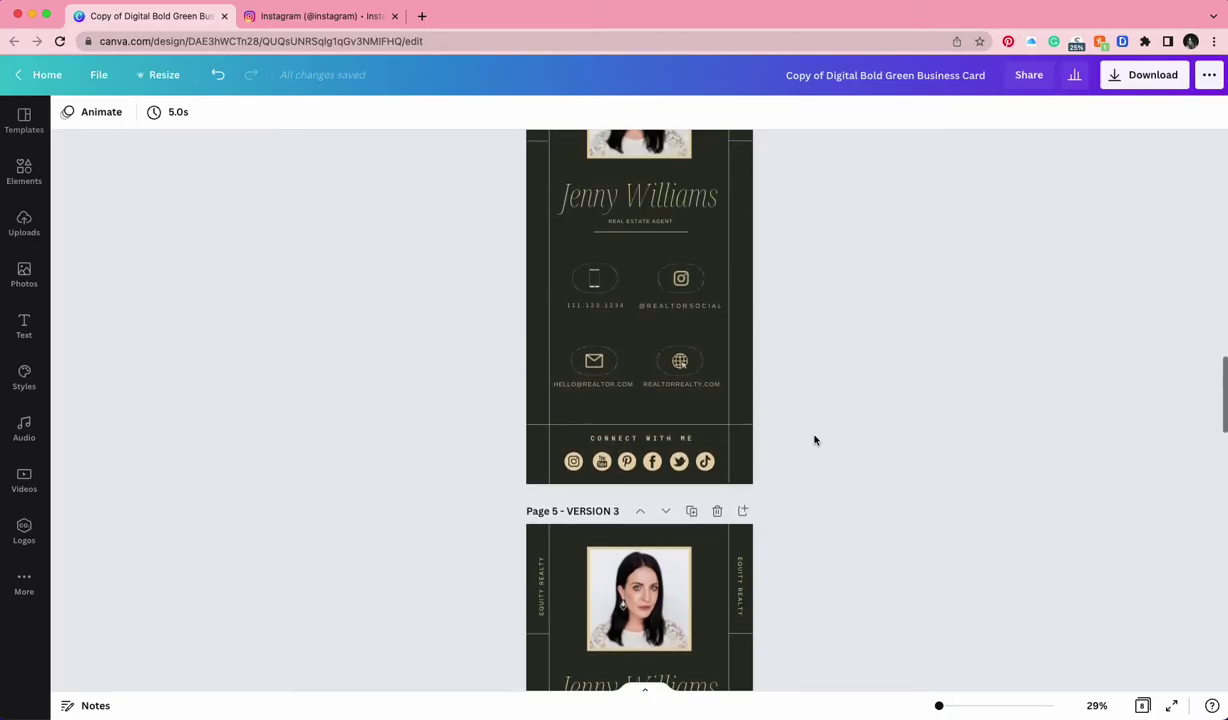
{"action": "scroll", "coordinate": [814, 440], "scroll_direction": "up", "scroll_amount": 12}
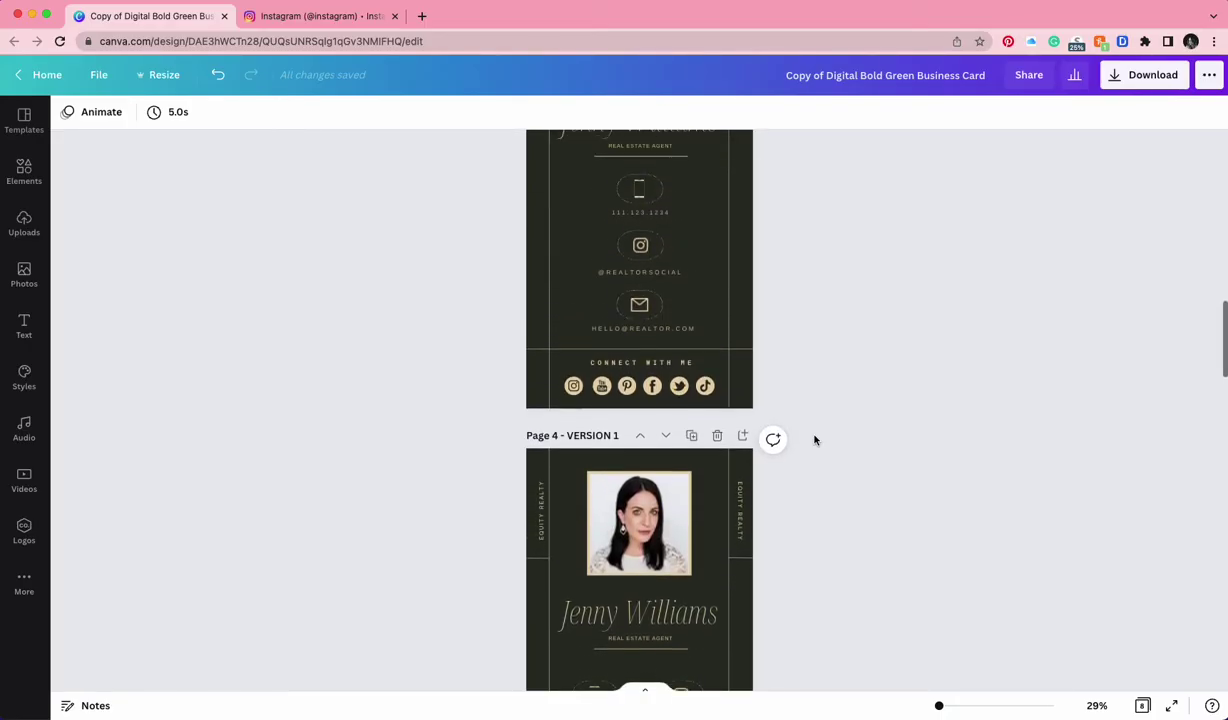
{"action": "scroll", "coordinate": [814, 440], "scroll_direction": "up", "scroll_amount": 3}
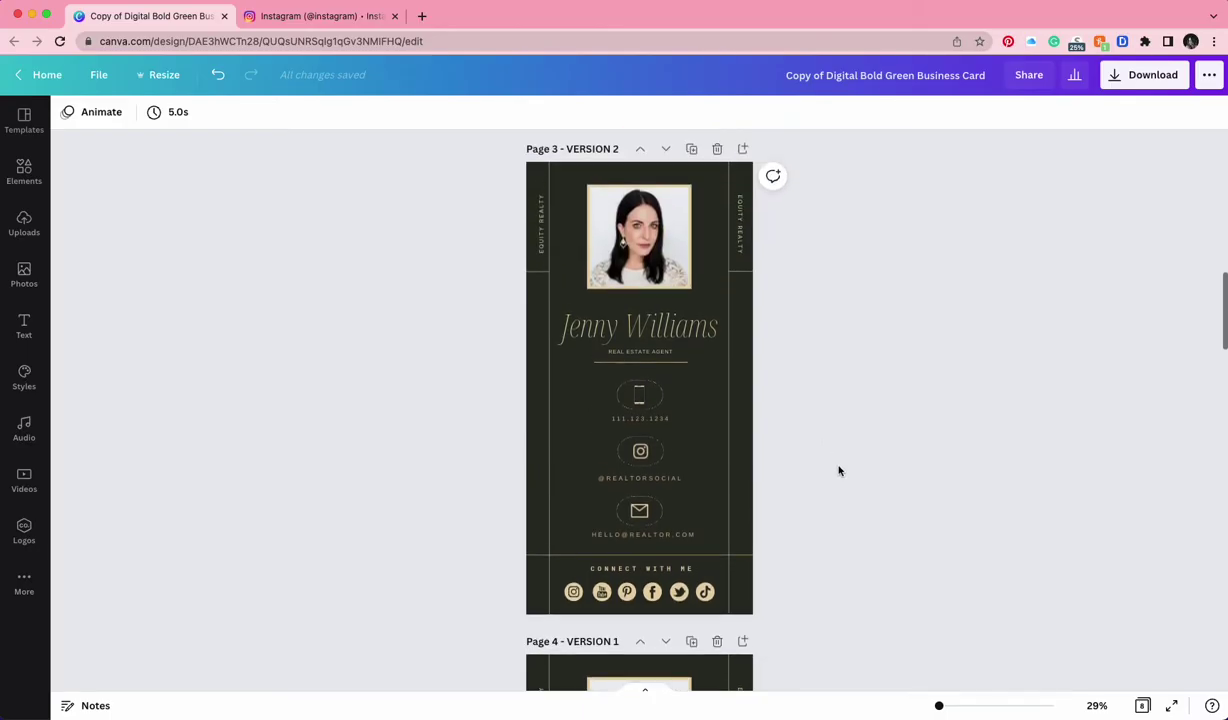
{"action": "scroll", "coordinate": [839, 471], "scroll_direction": "up", "scroll_amount": 1}
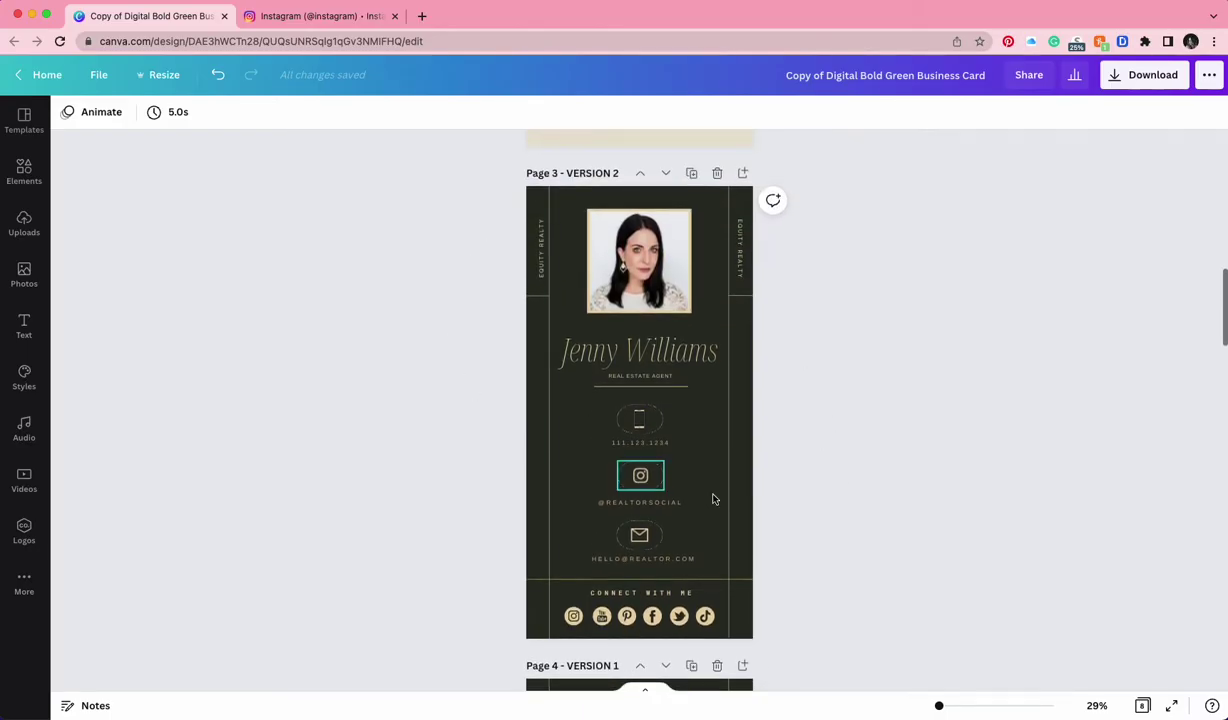
{"action": "left_click", "coordinate": [642, 422]}
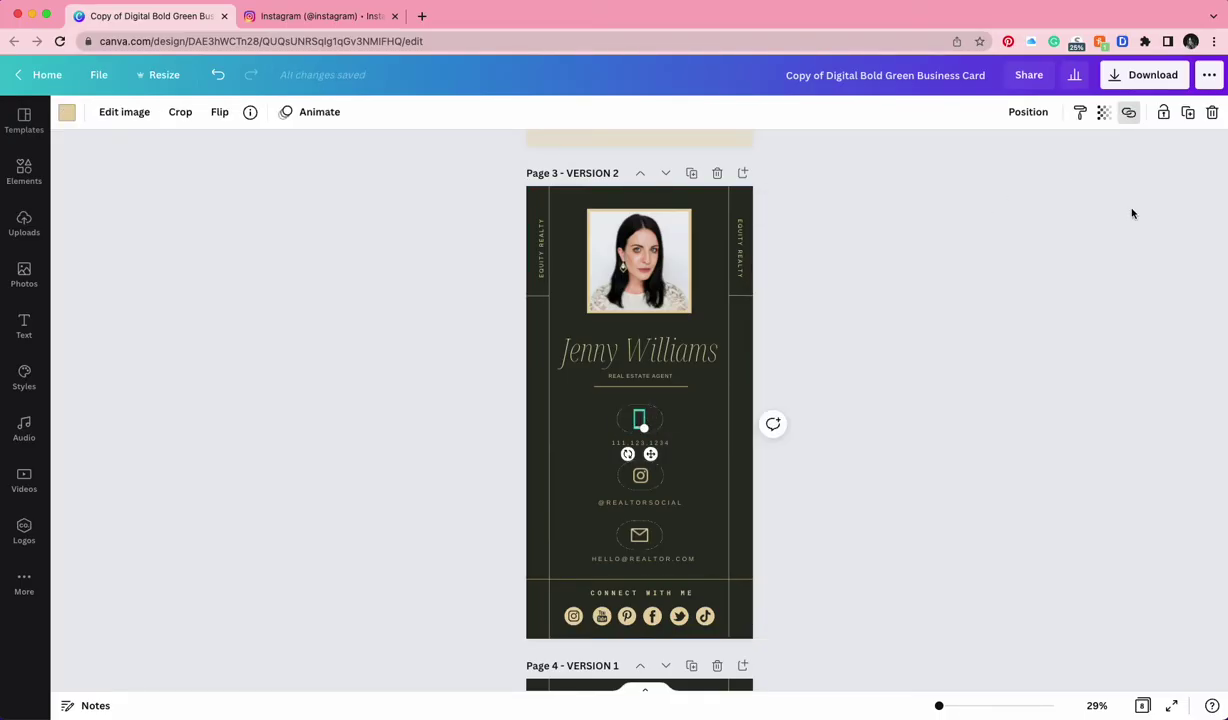
{"action": "left_click", "coordinate": [929, 338]}
{"action": "right_click", "coordinate": [640, 419]}
{"action": "left_click", "coordinate": [712, 617]}
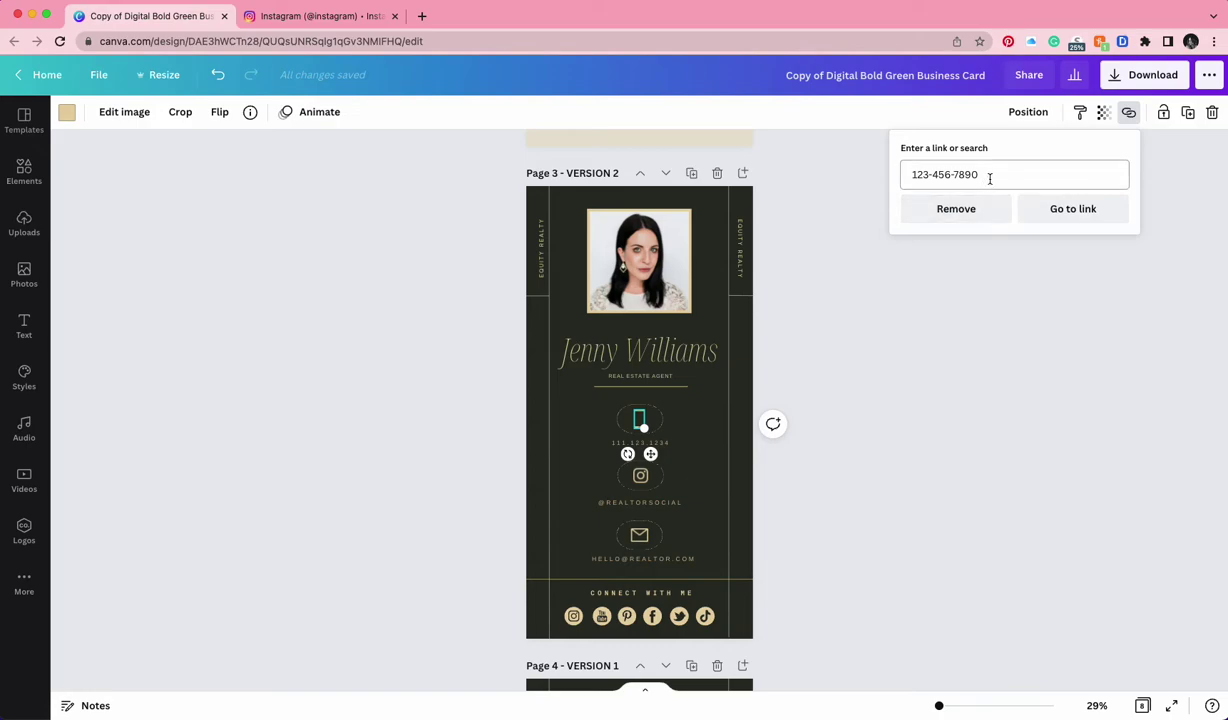
{"action": "left_click_drag", "start_coordinate": [993, 177], "coordinate": [869, 165]}
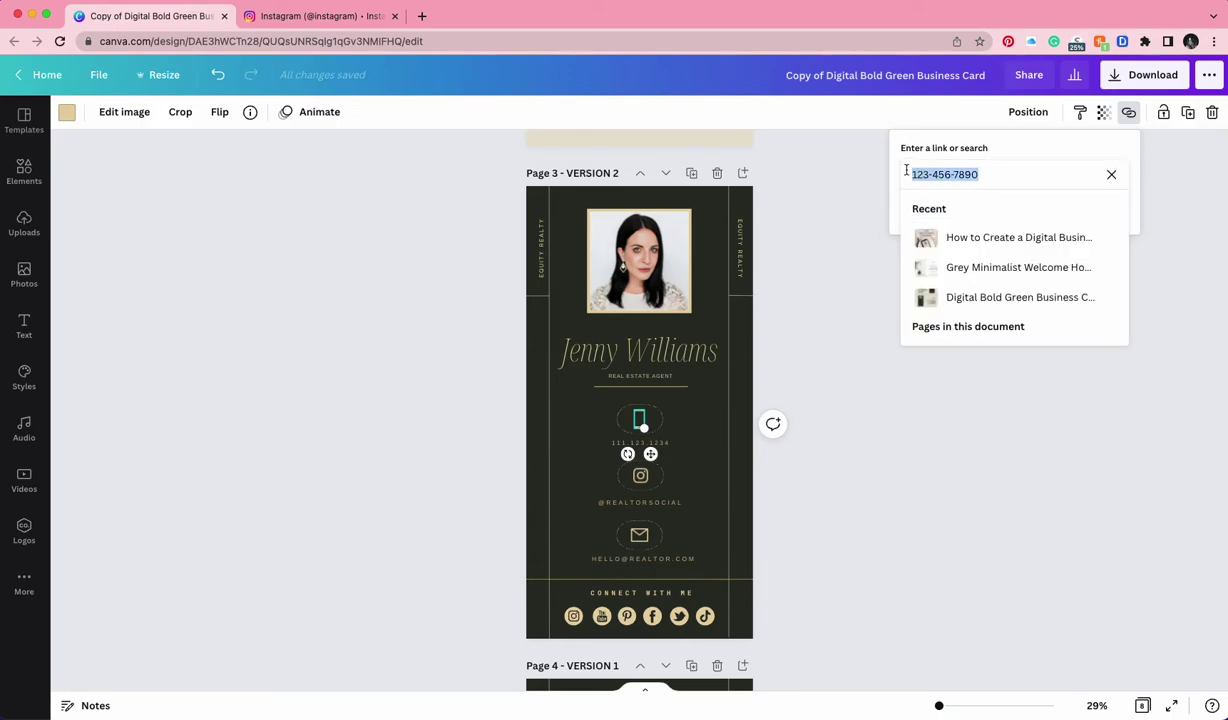
{"action": "left_click", "coordinate": [1111, 173]}
{"action": "left_click", "coordinate": [830, 338]}
{"action": "left_click", "coordinate": [880, 410]}
Reopen the phone icon's link box and enter the agent's phone number as its link
{"action": "right_click", "coordinate": [639, 421]}
{"action": "left_click", "coordinate": [678, 625]}
{"action": "left_click", "coordinate": [995, 181]}
{"action": "left_click", "coordinate": [1110, 175]}
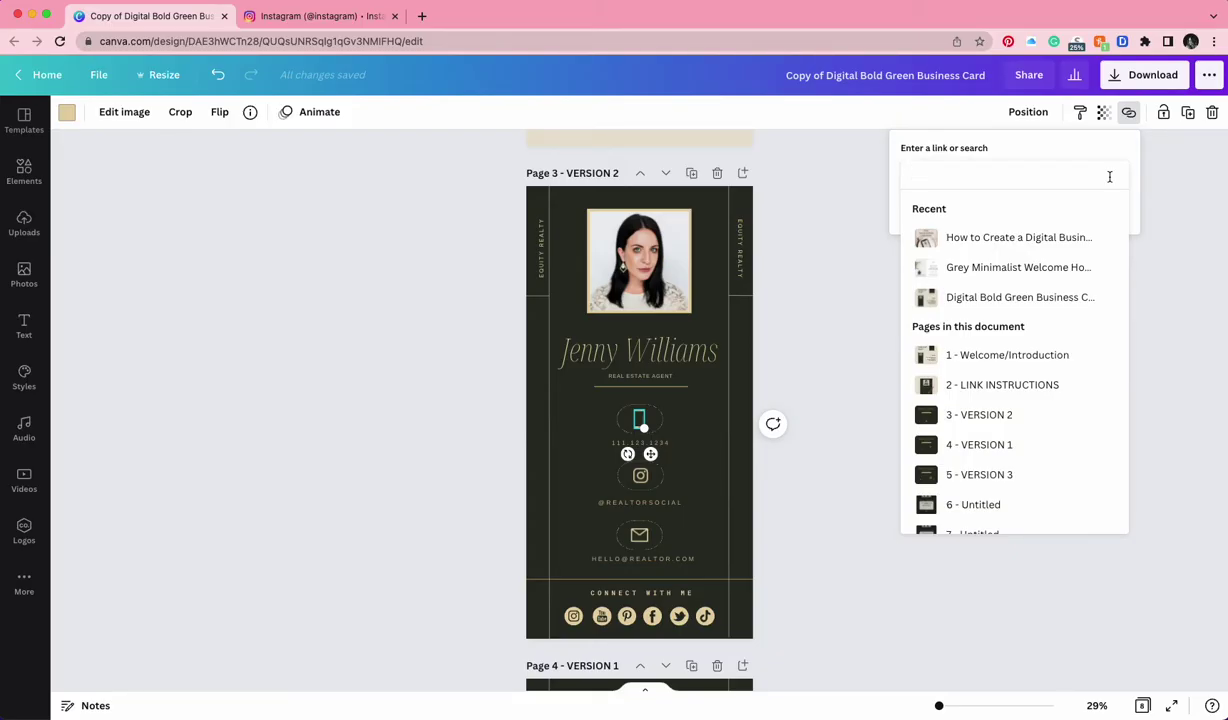
{"action": "type", "text": "123-"}
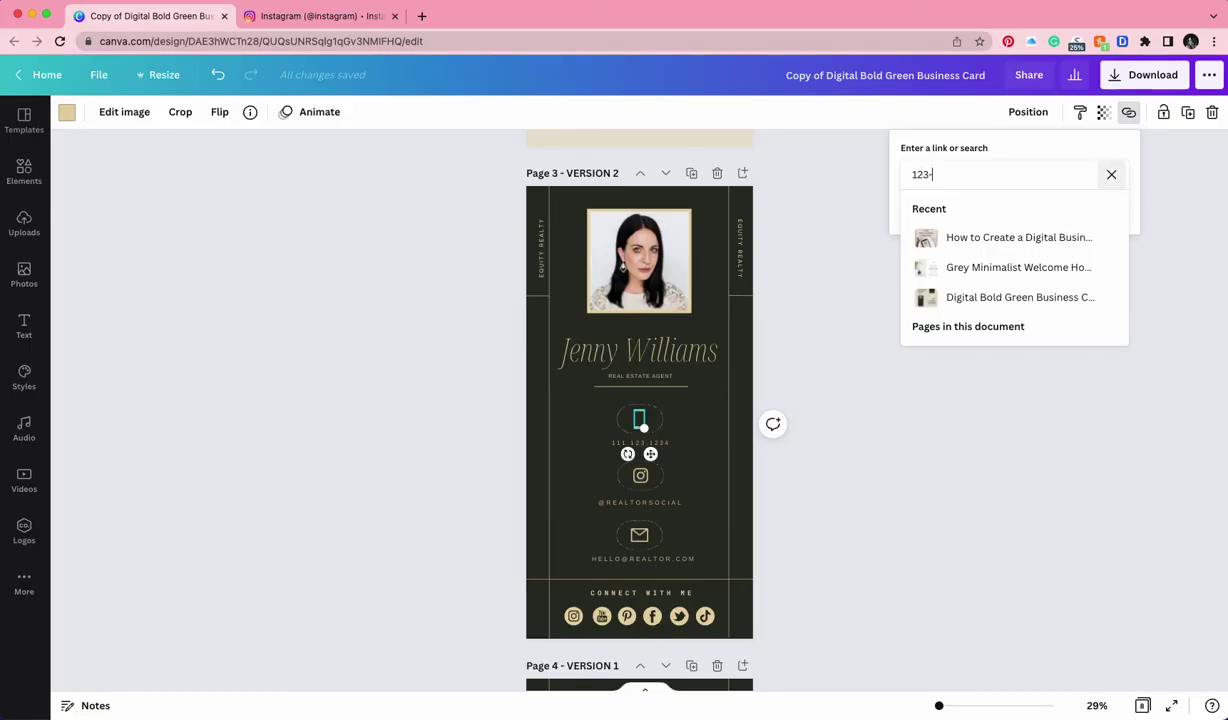
{"action": "type", "text": "456-7890"}
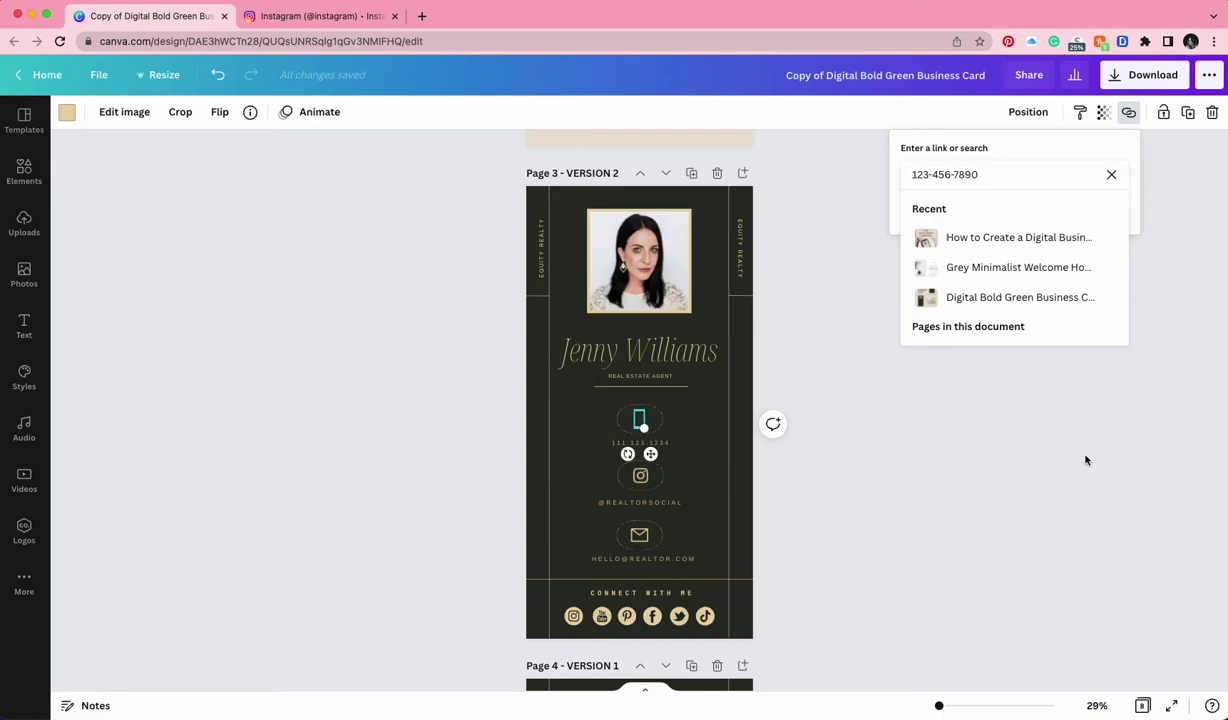
{"action": "key", "text": "Return"}
Copy the profile URL from the Instagram browser tab and paste it as the Instagram icon's link
{"action": "left_click", "coordinate": [992, 507]}
{"action": "left_click", "coordinate": [646, 481]}
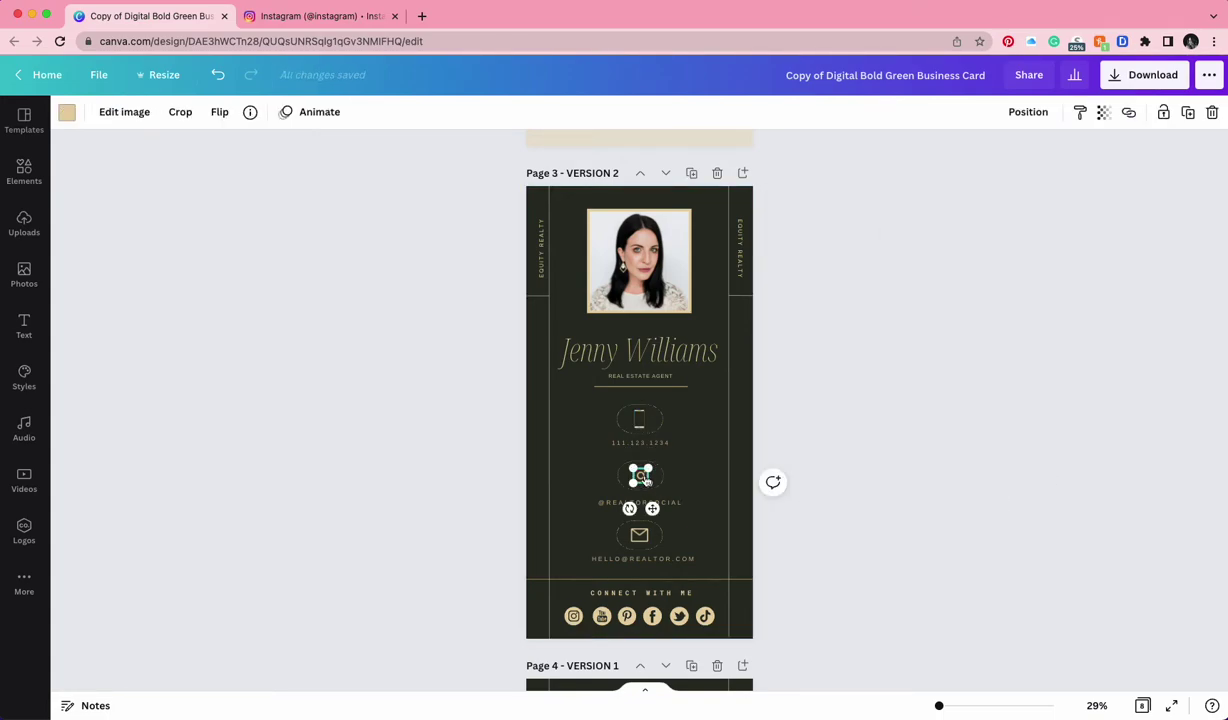
{"action": "right_click", "coordinate": [620, 459]}
{"action": "left_click", "coordinate": [707, 630]}
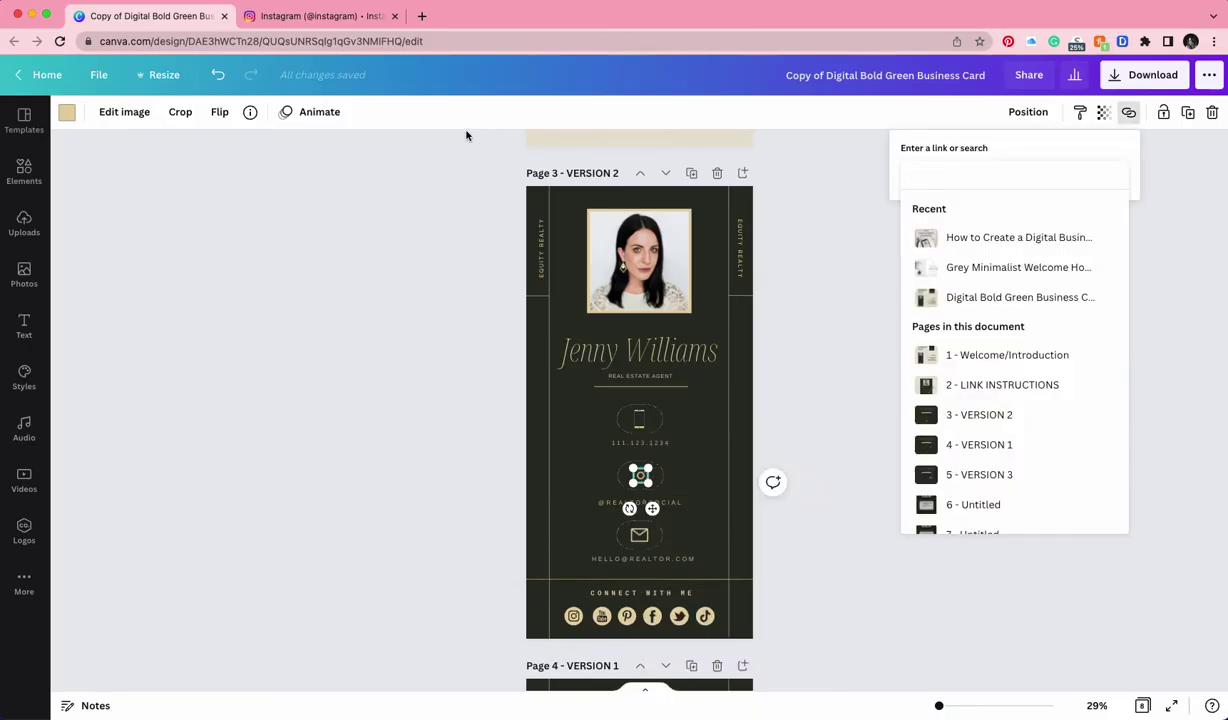
{"action": "left_click", "coordinate": [335, 16]}
{"action": "left_click", "coordinate": [339, 42]}
{"action": "left_click_drag", "start_coordinate": [339, 42], "coordinate": [100, 45]}
{"action": "key", "text": "super+c"}
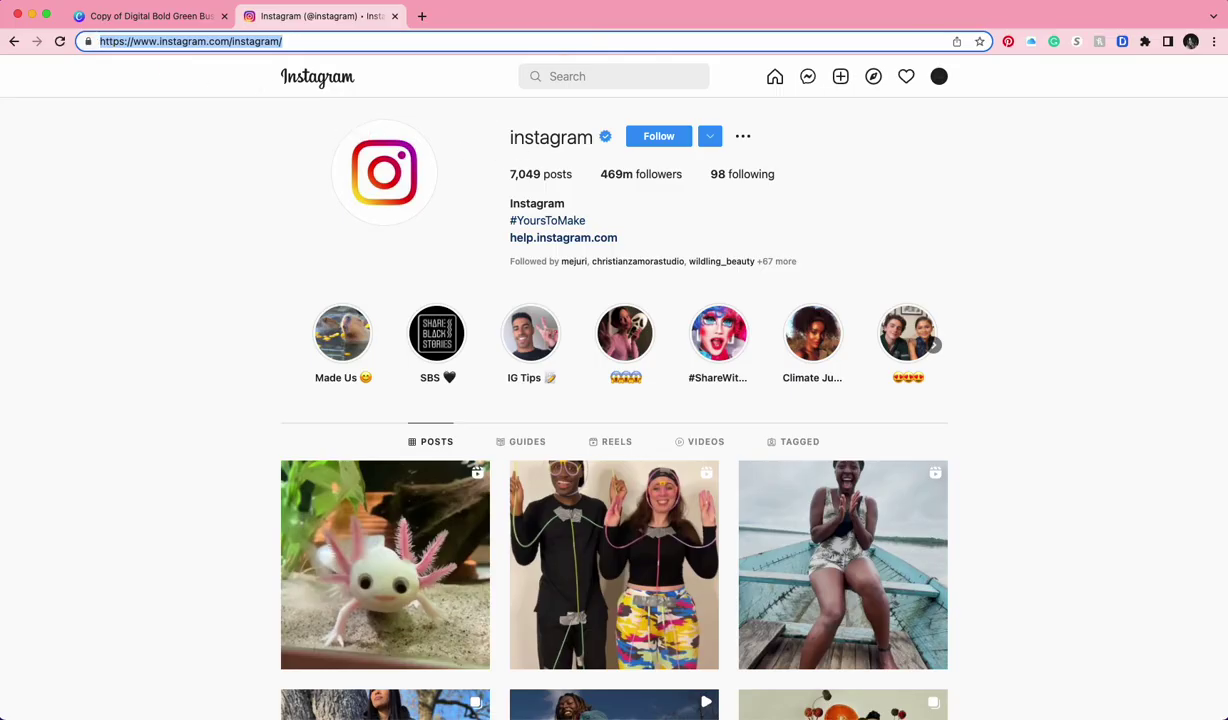
{"action": "left_click", "coordinate": [123, 16]}
{"action": "left_click", "coordinate": [1012, 173]}
{"action": "key", "text": "super+v"}
{"action": "key", "text": "Return"}
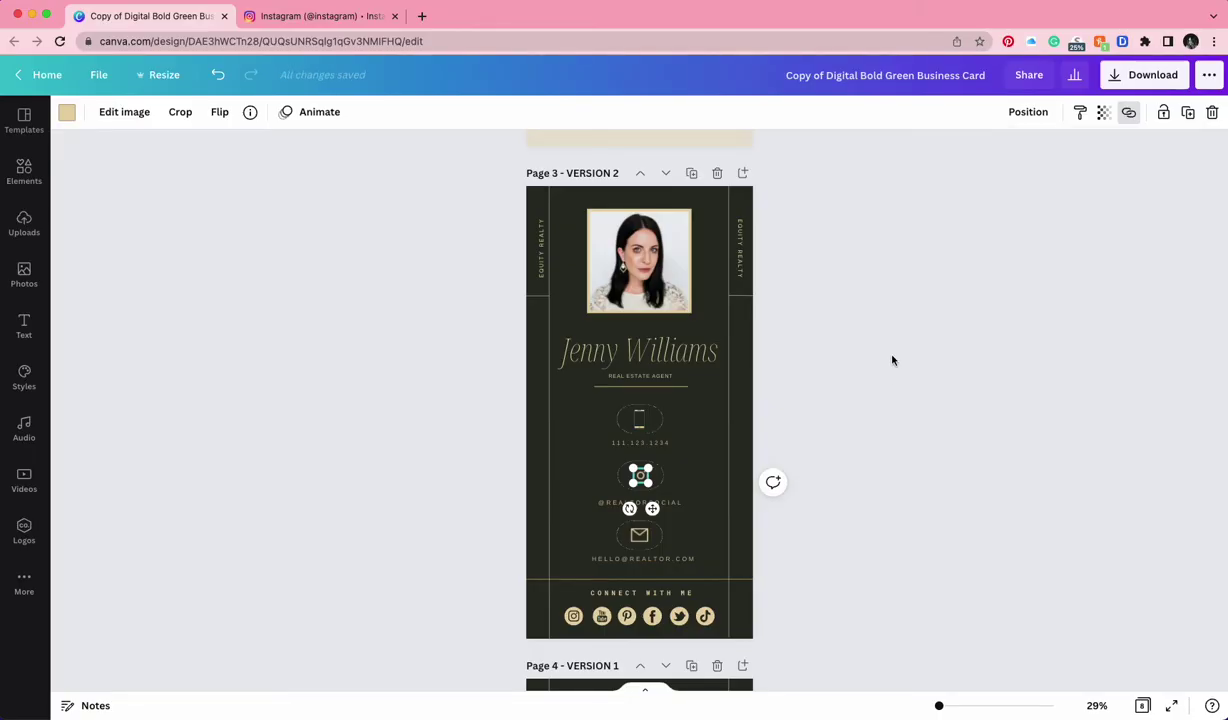
Give the envelope icon a link containing the agent's Gmail address
{"action": "left_click", "coordinate": [891, 375]}
{"action": "scroll", "coordinate": [810, 482], "scroll_direction": "down", "scroll_amount": 1}
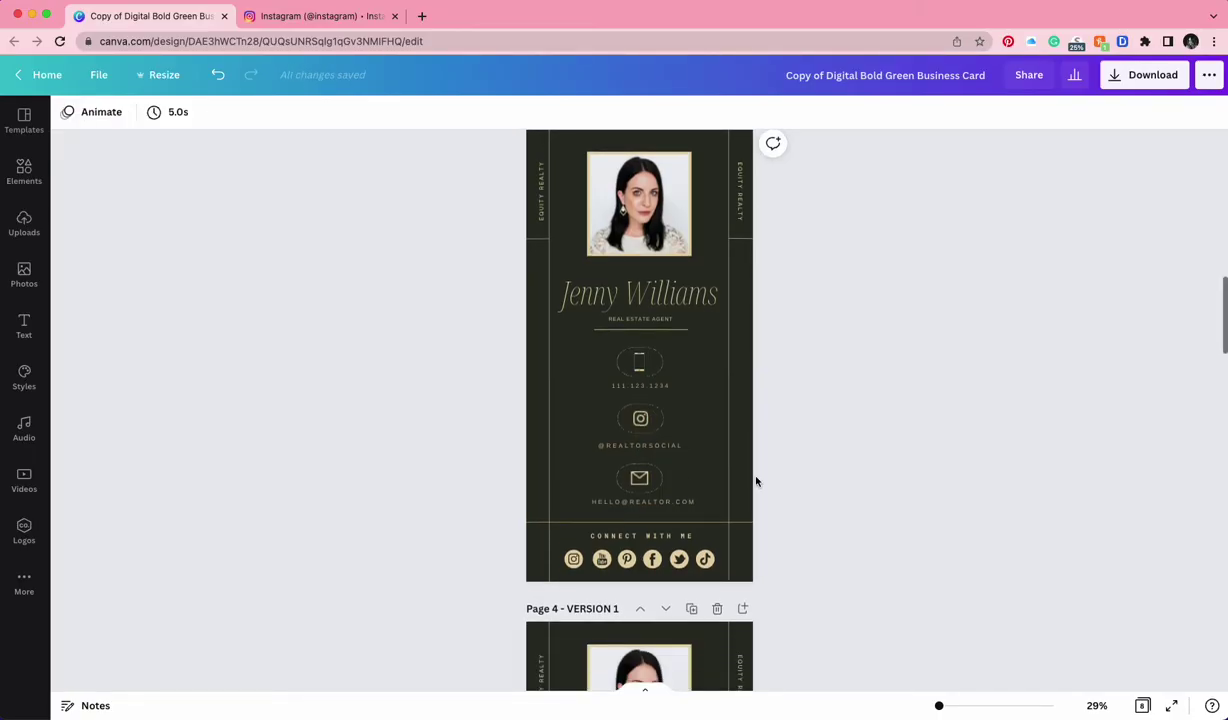
{"action": "right_click", "coordinate": [645, 478]}
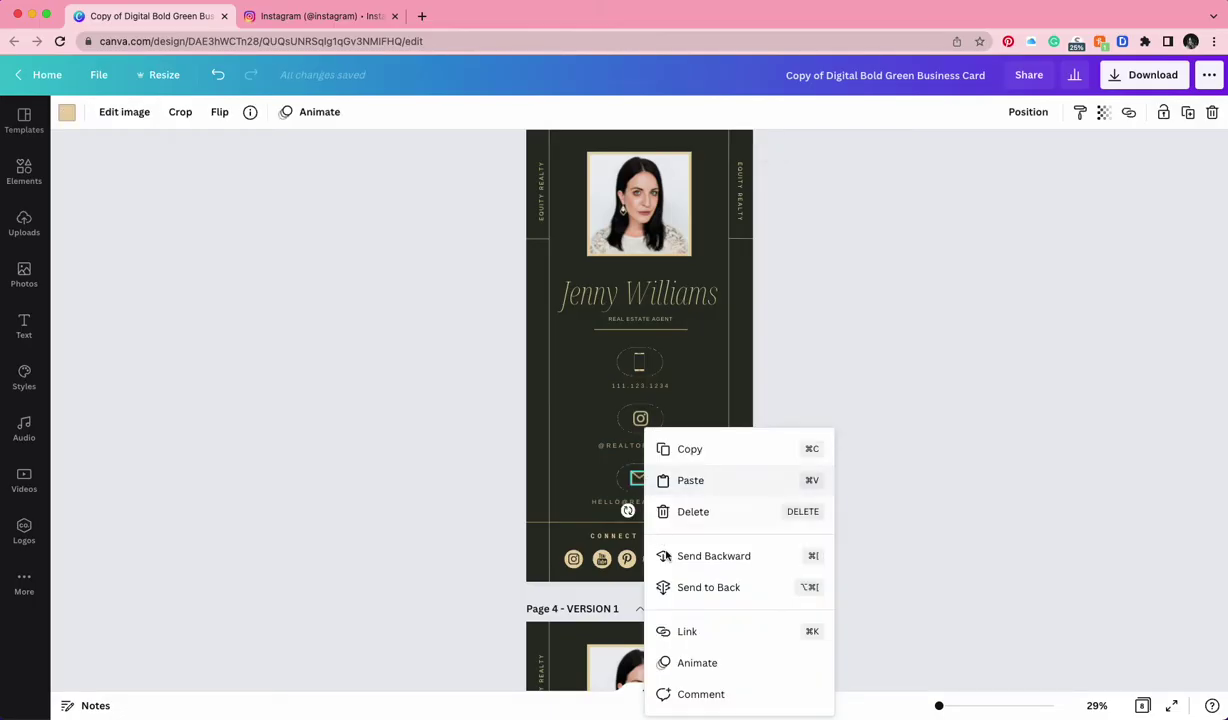
{"action": "left_click", "coordinate": [688, 632]}
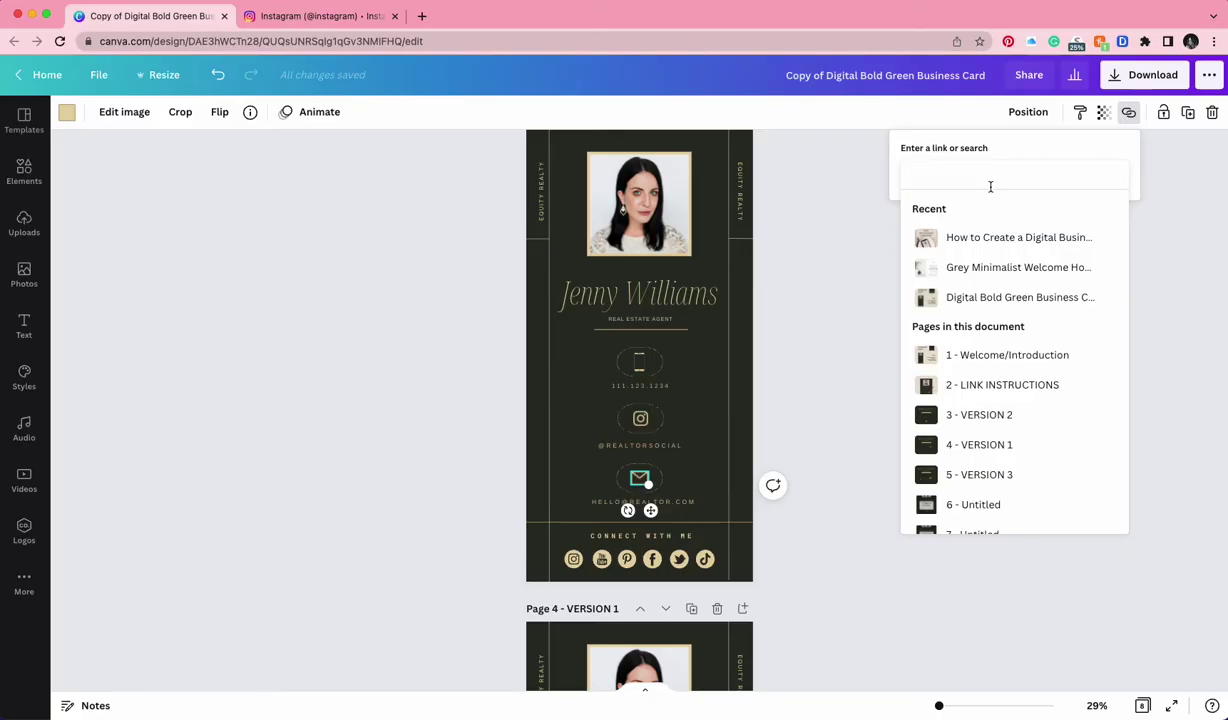
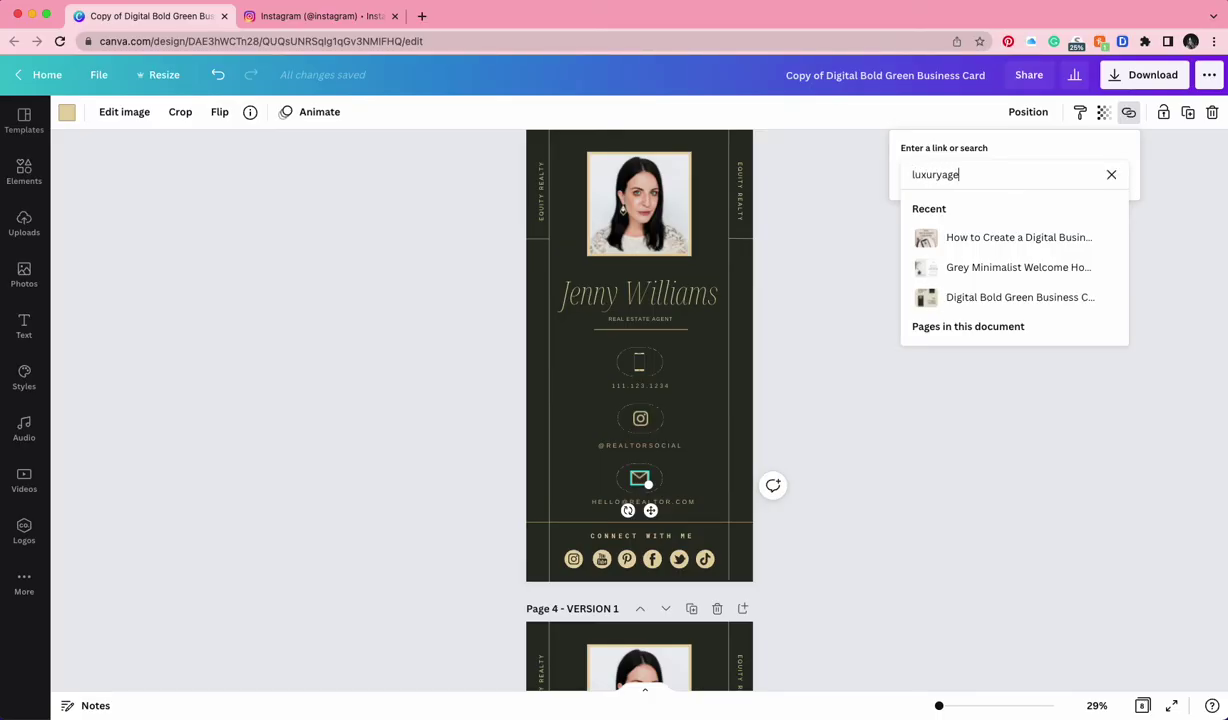
{"action": "key", "text": "Return"}
In the Download panel, limit the selected pages to Page 3 only
{"action": "left_click", "coordinate": [822, 315]}
{"action": "scroll", "coordinate": [822, 315], "scroll_direction": "up", "scroll_amount": 2}
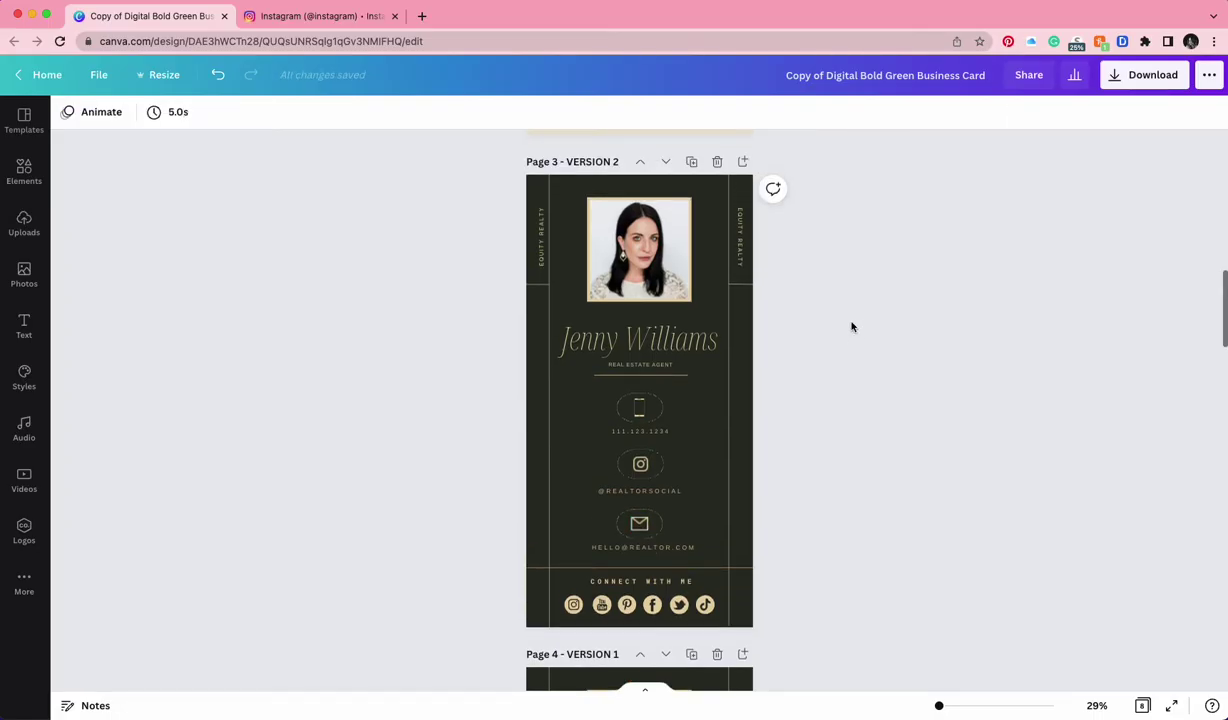
{"action": "left_click", "coordinate": [1138, 84]}
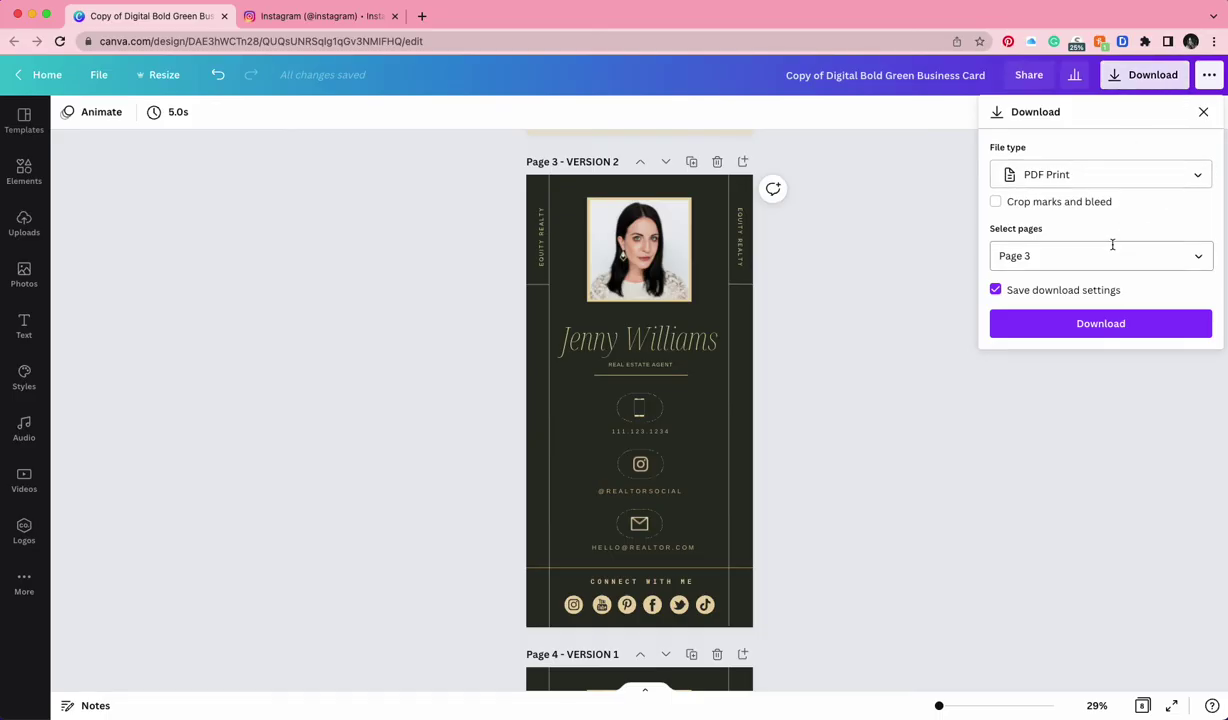
{"action": "left_click", "coordinate": [1193, 259]}
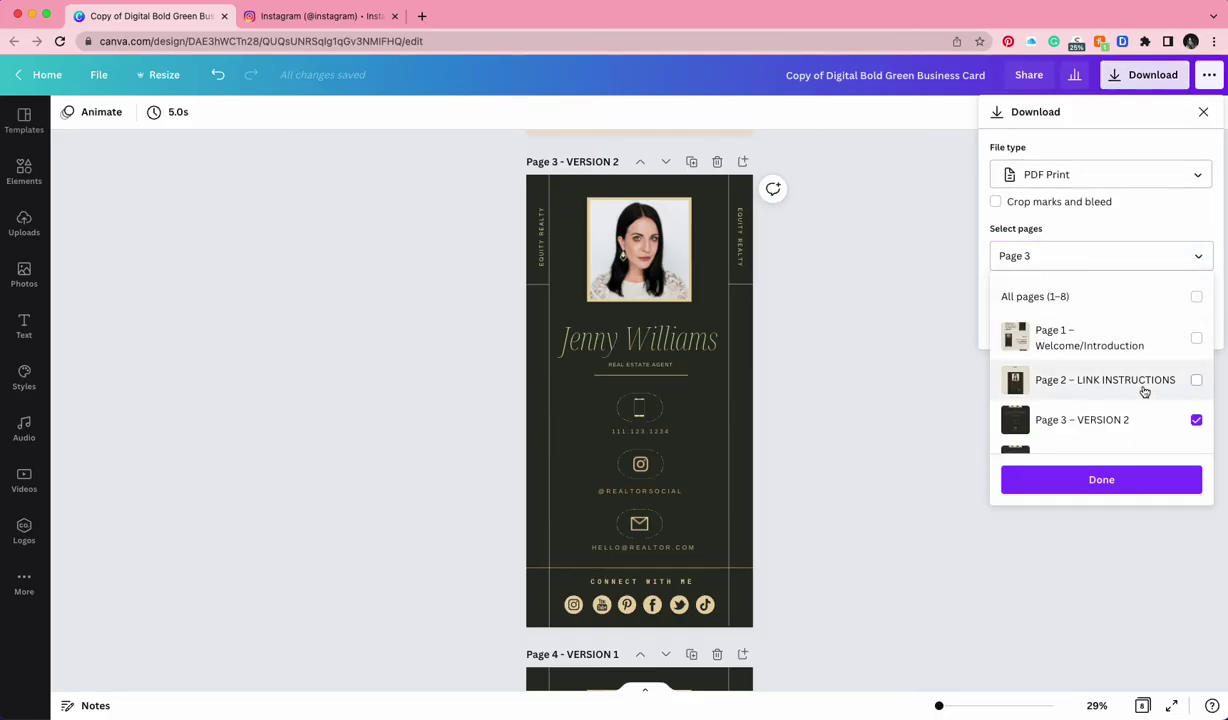
{"action": "scroll", "coordinate": [1145, 392], "scroll_direction": "down", "scroll_amount": 2}
{"action": "scroll", "coordinate": [1145, 392], "scroll_direction": "down", "scroll_amount": 2}
{"action": "scroll", "coordinate": [1145, 392], "scroll_direction": "up", "scroll_amount": 2}
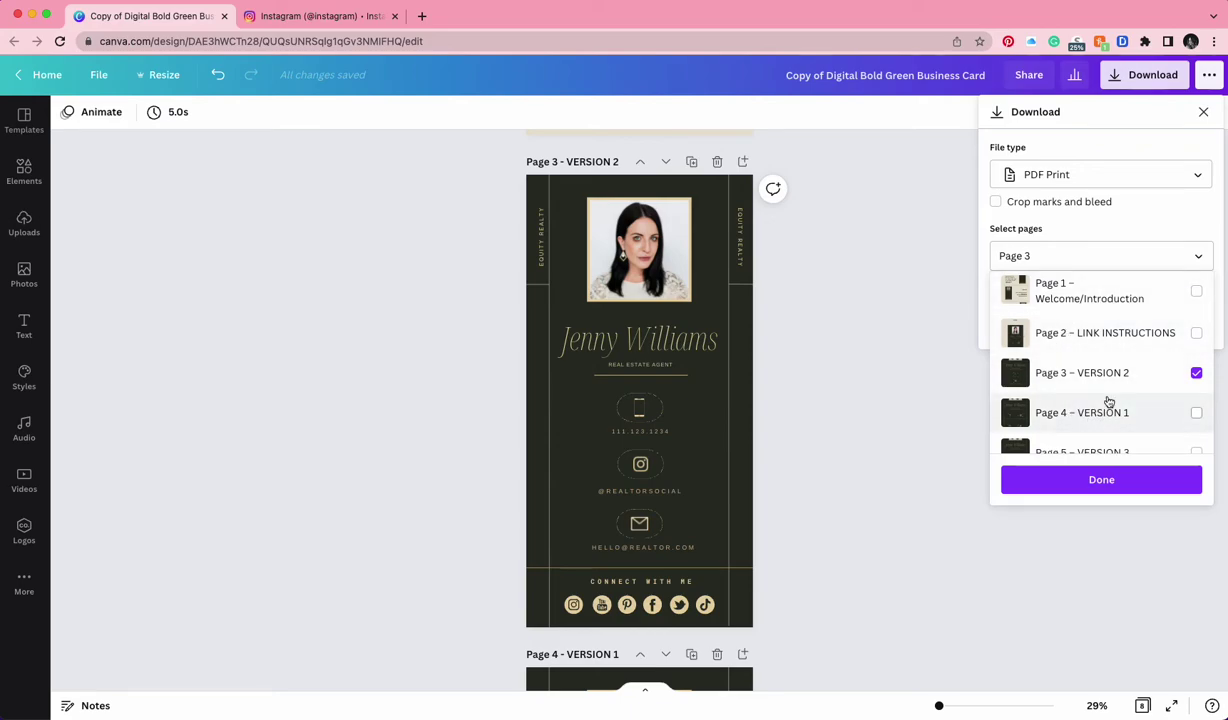
{"action": "scroll", "coordinate": [1108, 402], "scroll_direction": "down", "scroll_amount": 1}
{"action": "scroll", "coordinate": [1108, 402], "scroll_direction": "down", "scroll_amount": 1}
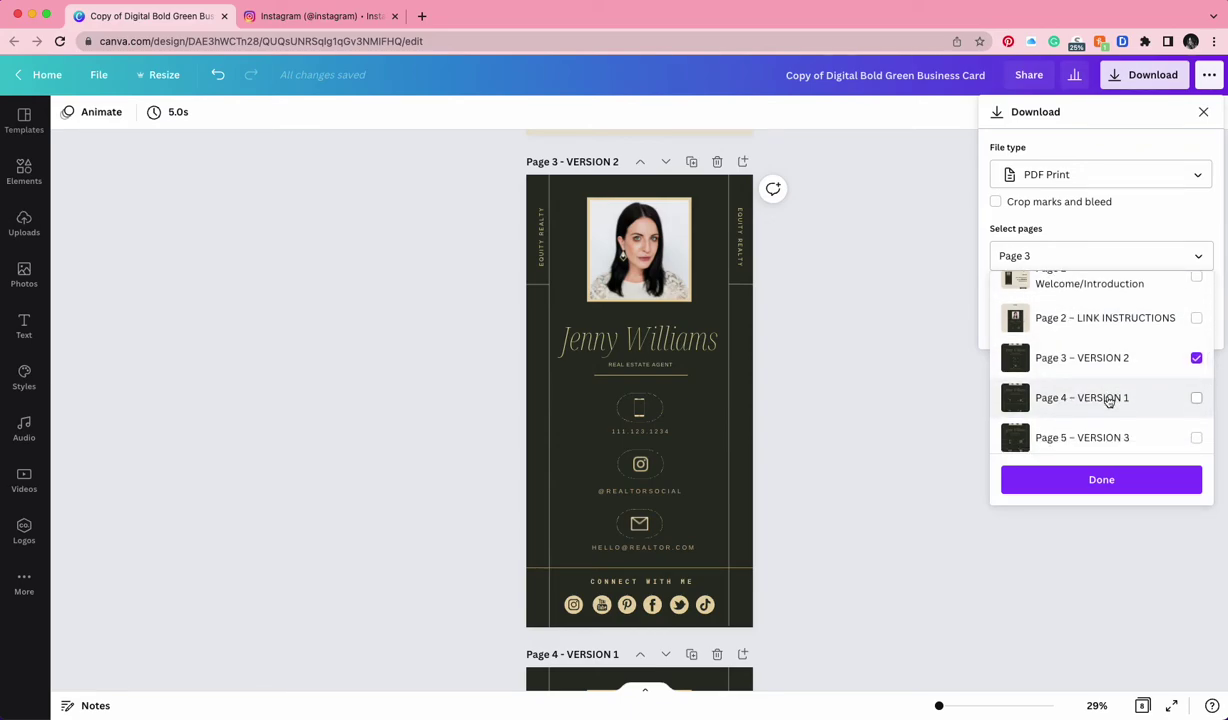
{"action": "scroll", "coordinate": [1118, 350], "scroll_direction": "up", "scroll_amount": 2}
{"action": "scroll", "coordinate": [1120, 345], "scroll_direction": "down", "scroll_amount": 1}
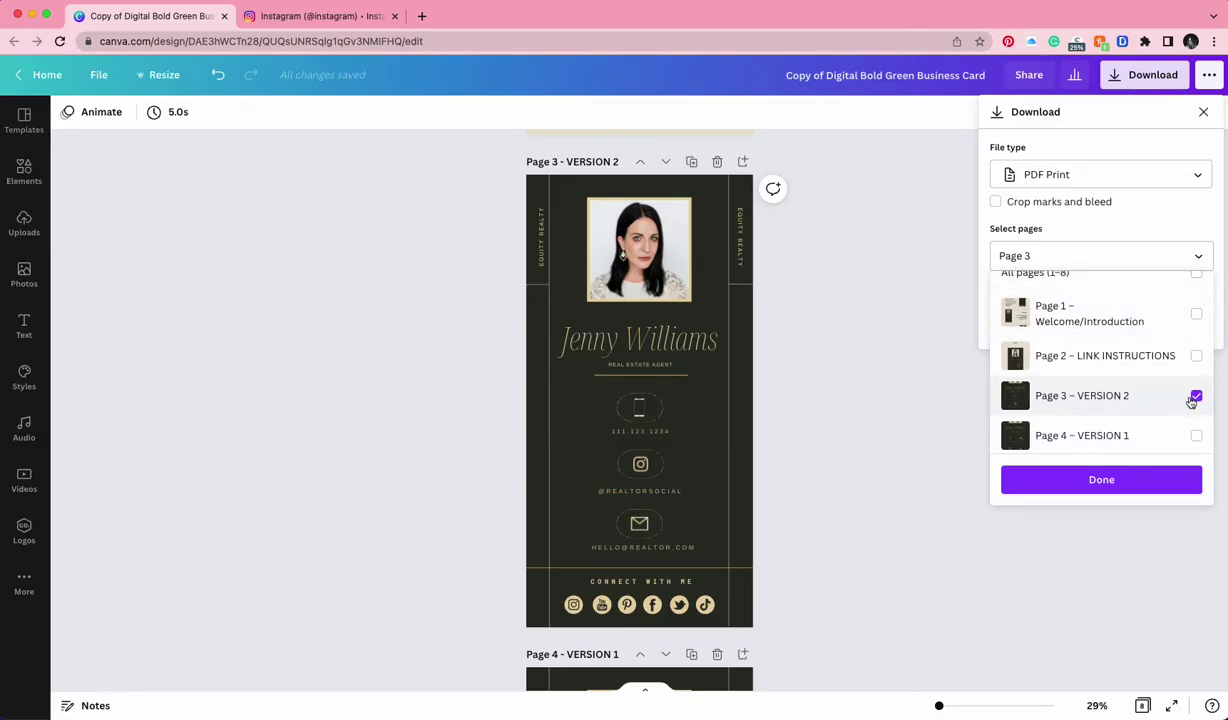
{"action": "left_click", "coordinate": [1096, 181]}
Keep PDF Print as the file type, download it, and dismiss the share popup
{"action": "left_click", "coordinate": [1096, 181]}
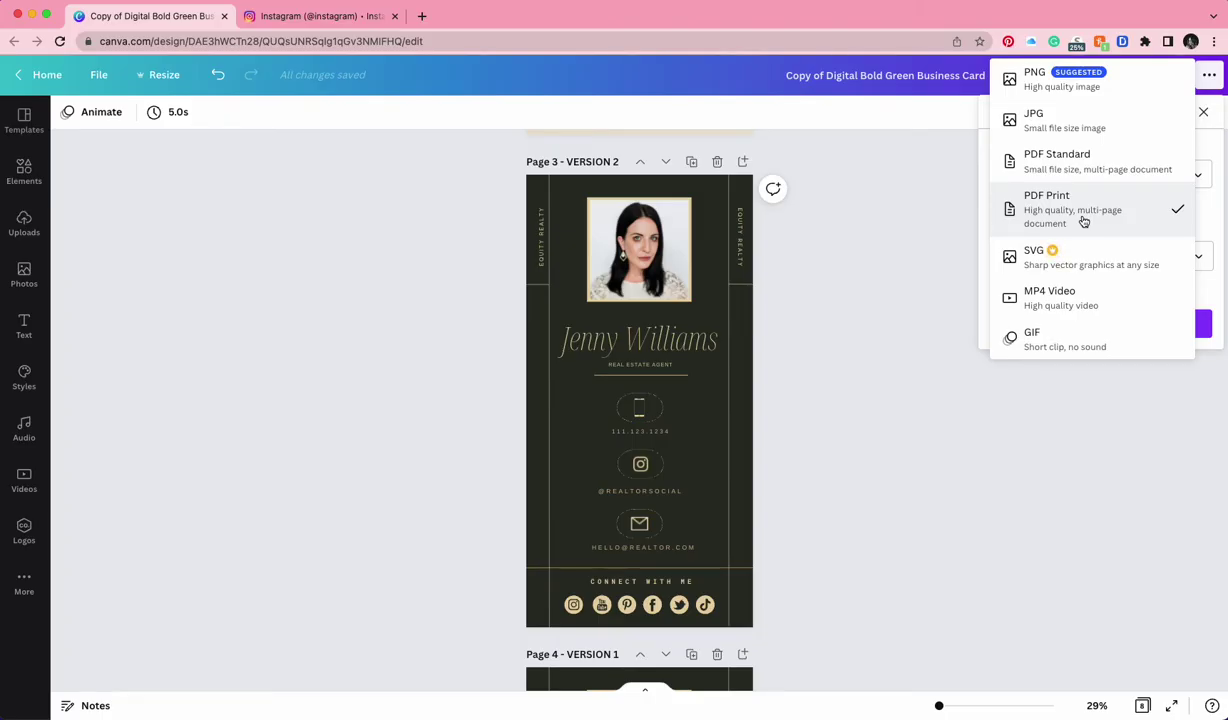
{"action": "left_click", "coordinate": [1083, 221]}
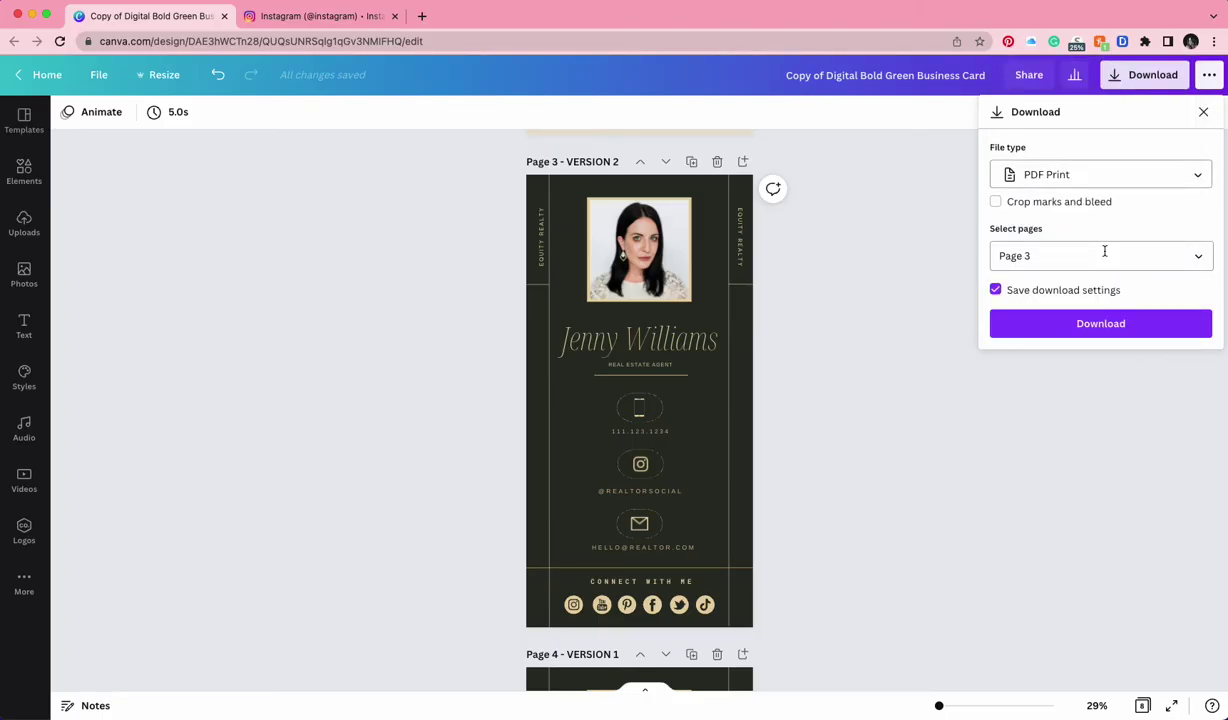
{"action": "left_click", "coordinate": [1110, 323]}
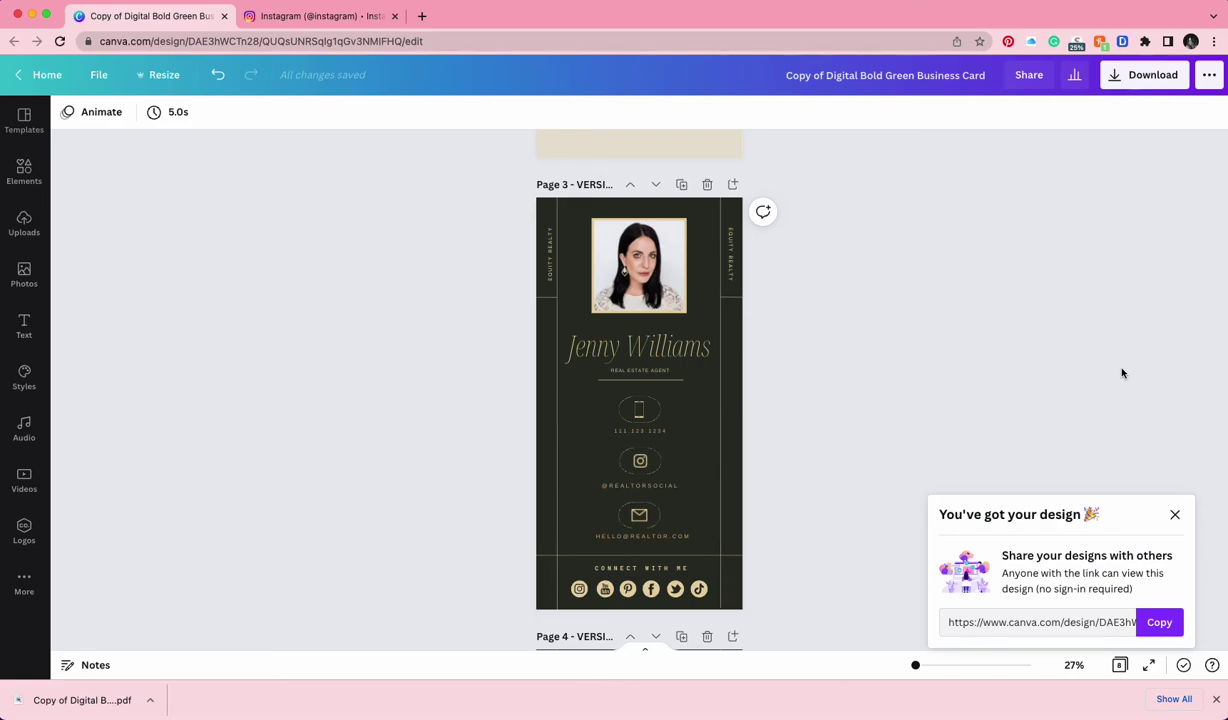
{"action": "left_click", "coordinate": [1175, 514]}
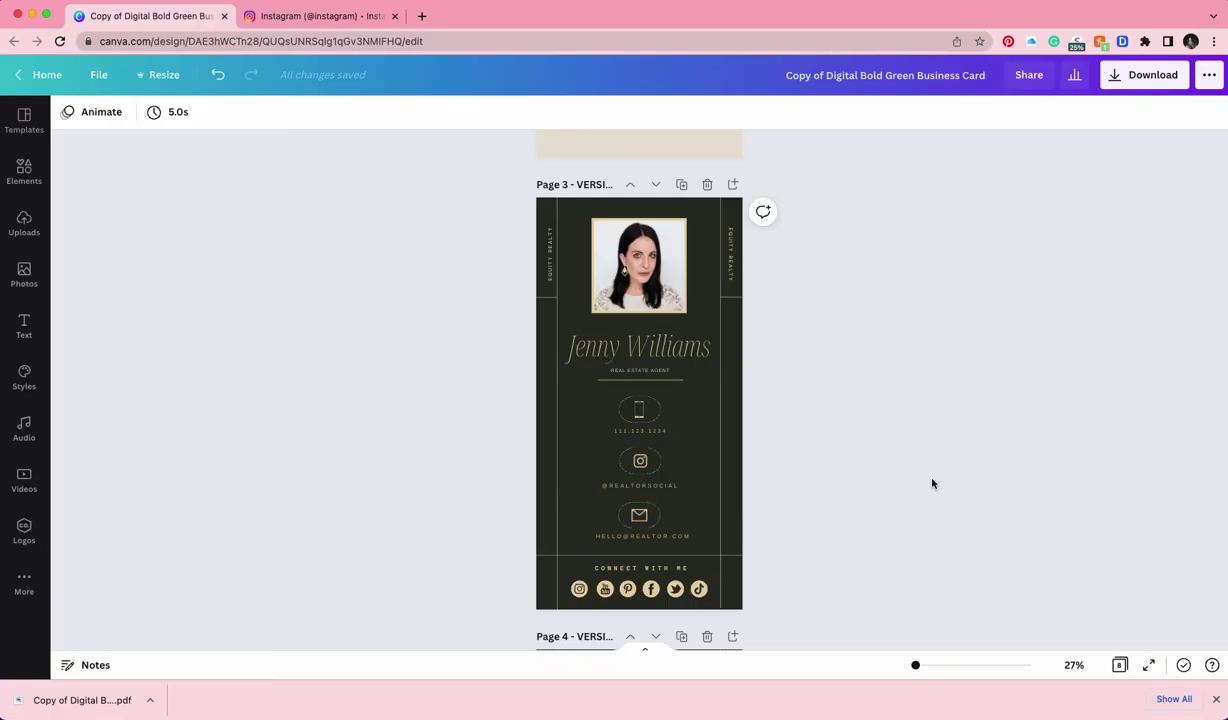
{"action": "scroll", "coordinate": [932, 484], "scroll_direction": "down", "scroll_amount": 13}
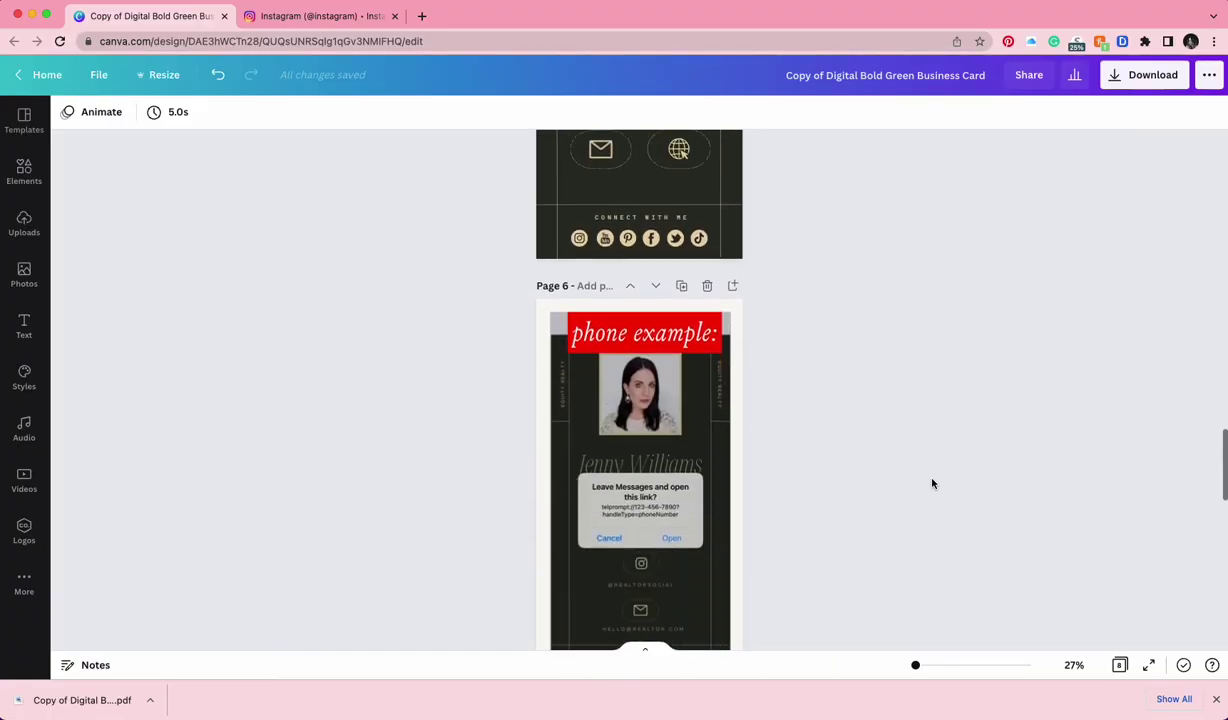
{"action": "scroll", "coordinate": [932, 484], "scroll_direction": "down", "scroll_amount": 1}
{"action": "key", "text": "super+alt+p"}
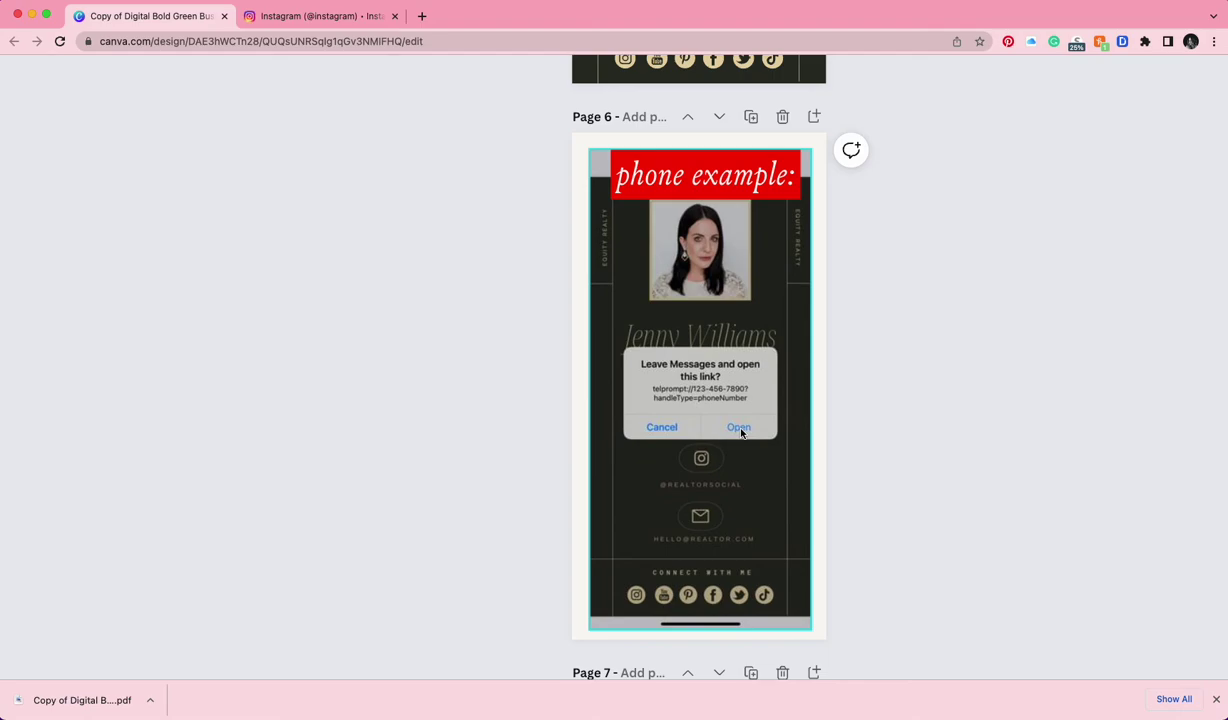
{"action": "scroll", "coordinate": [874, 464], "scroll_direction": "down", "scroll_amount": 6}
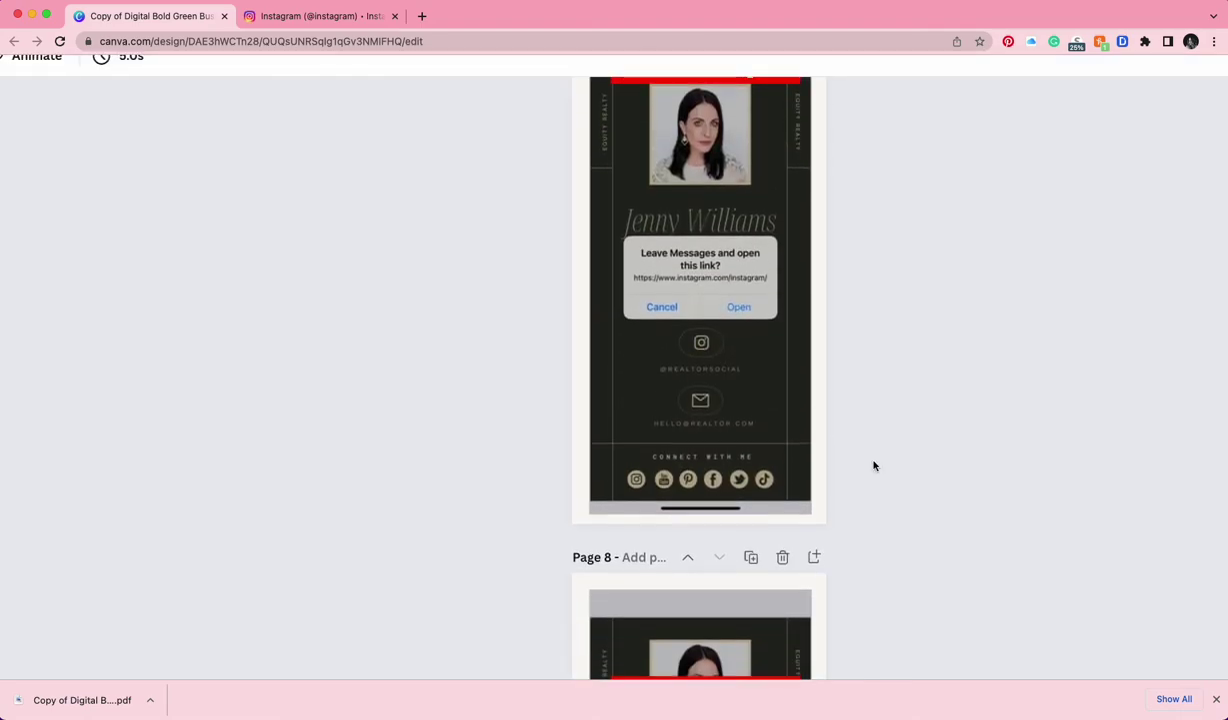
{"action": "scroll", "coordinate": [874, 464], "scroll_direction": "up", "scroll_amount": 3}
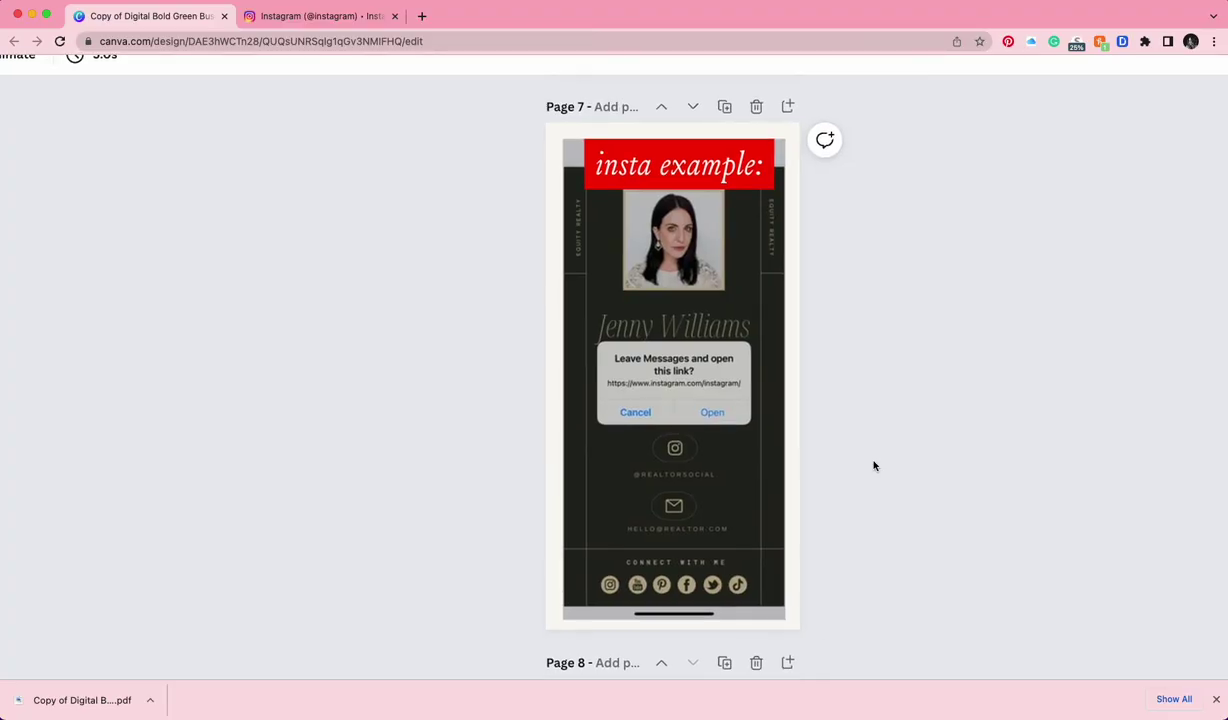
{"action": "scroll", "coordinate": [874, 465], "scroll_direction": "down", "scroll_amount": 13}
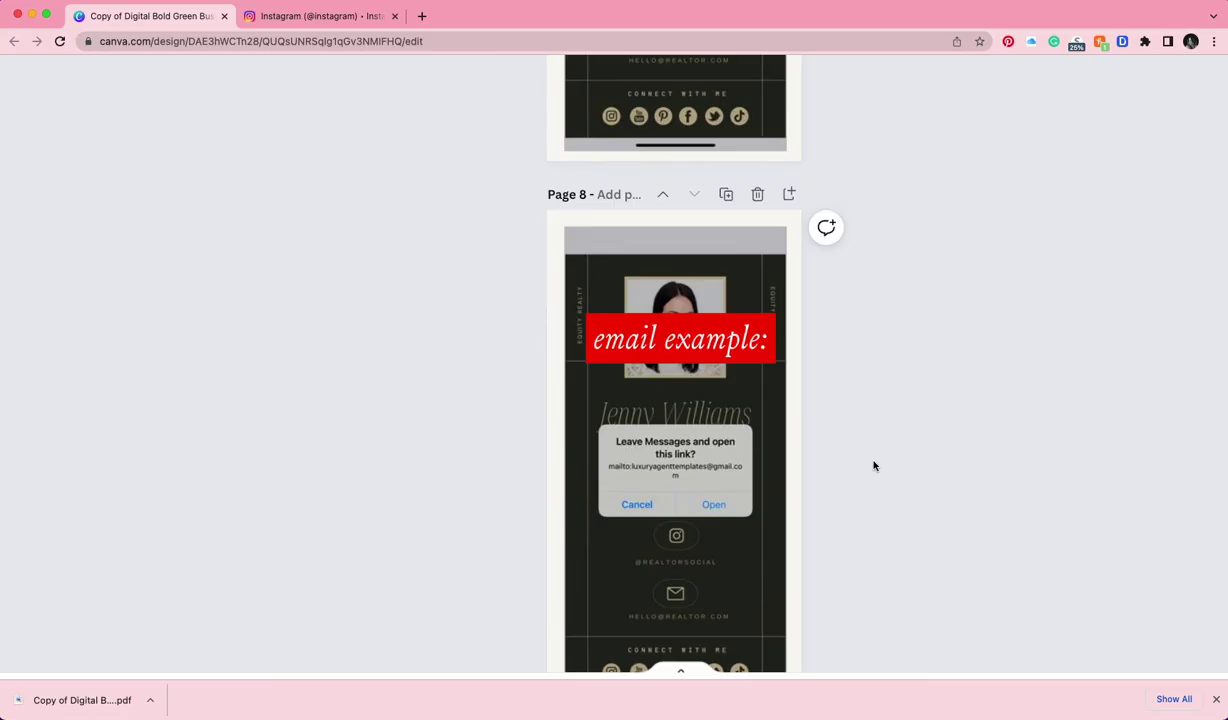
{"action": "scroll", "coordinate": [874, 465], "scroll_direction": "down", "scroll_amount": 3}
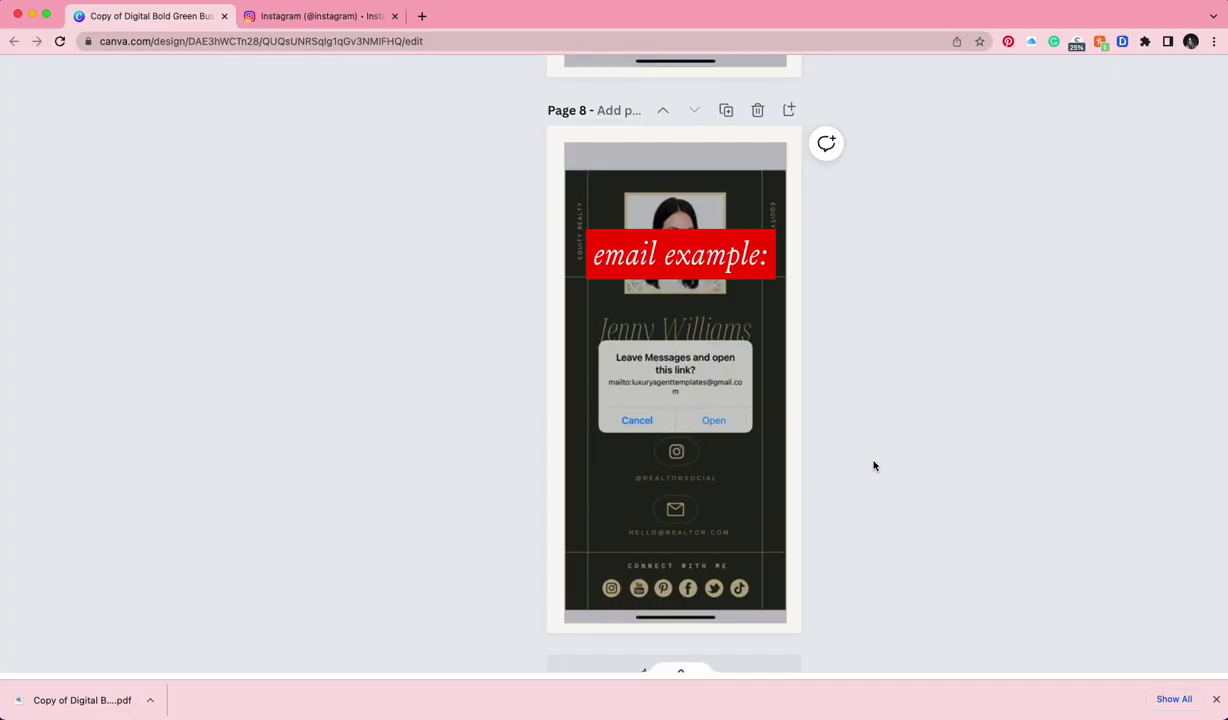
{"action": "key", "text": "super+period"}
{"action": "scroll", "coordinate": [873, 465], "scroll_direction": "up", "scroll_amount": 5}
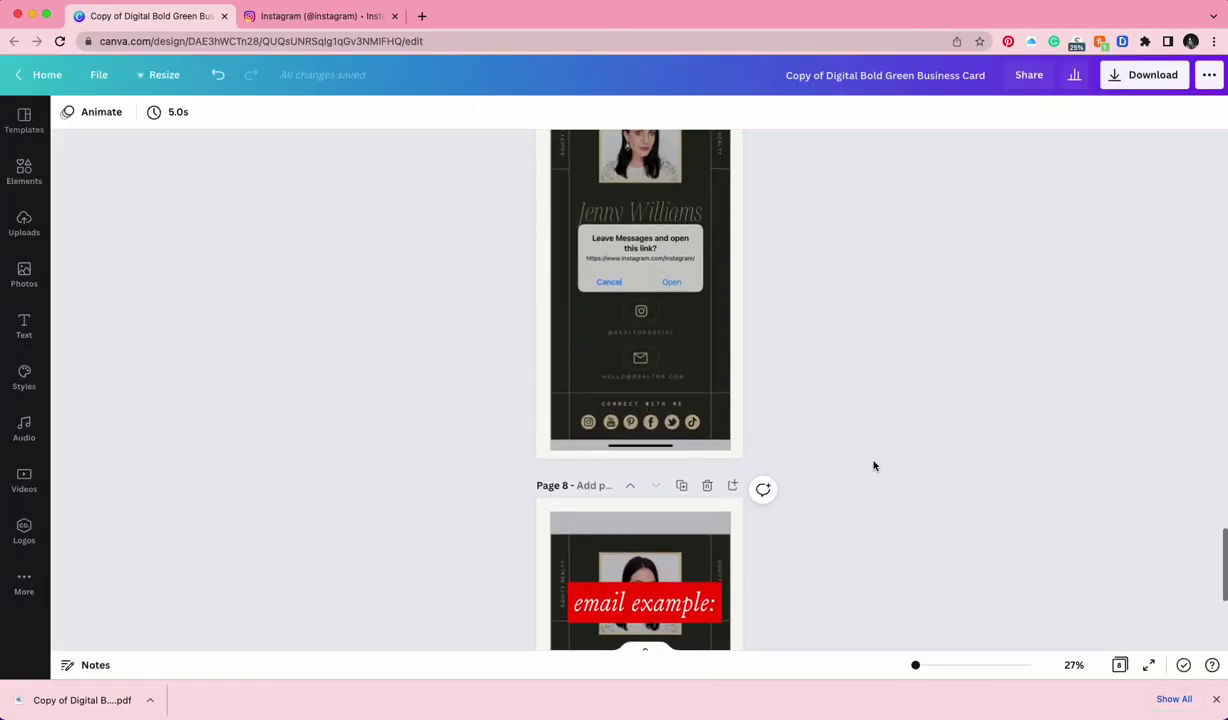
{"action": "scroll", "coordinate": [873, 465], "scroll_direction": "up", "scroll_amount": 10}
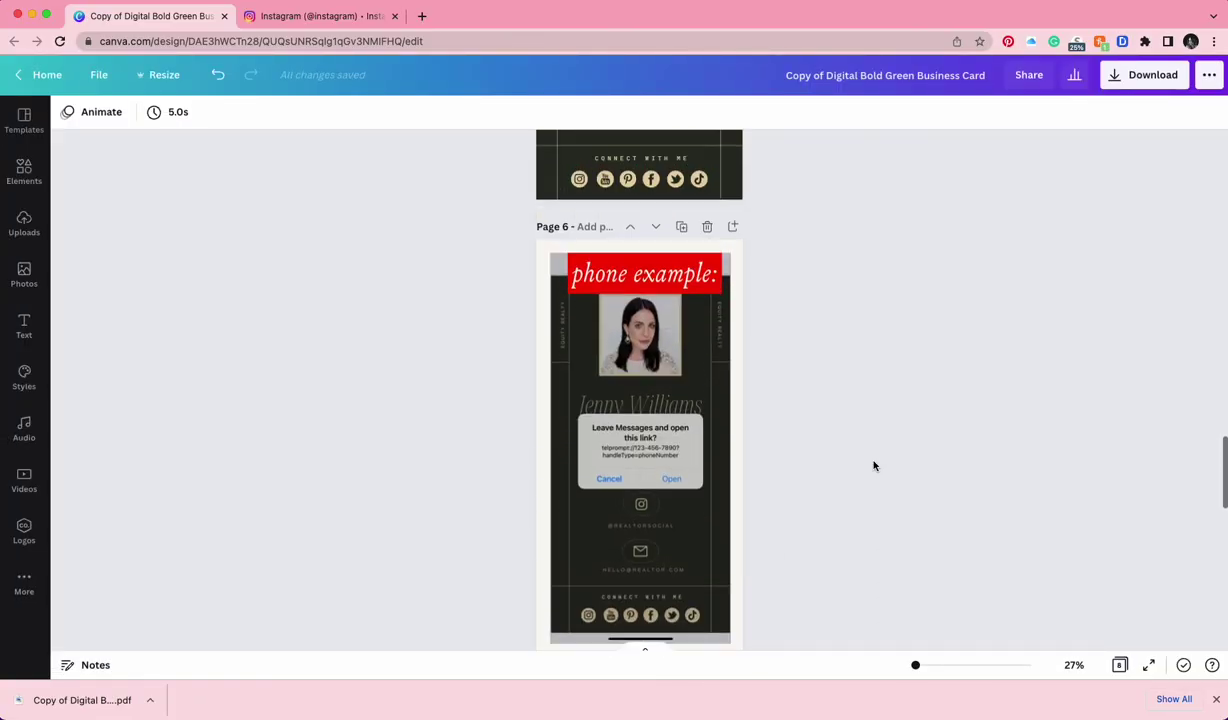
{"action": "scroll", "coordinate": [873, 465], "scroll_direction": "up", "scroll_amount": 8}
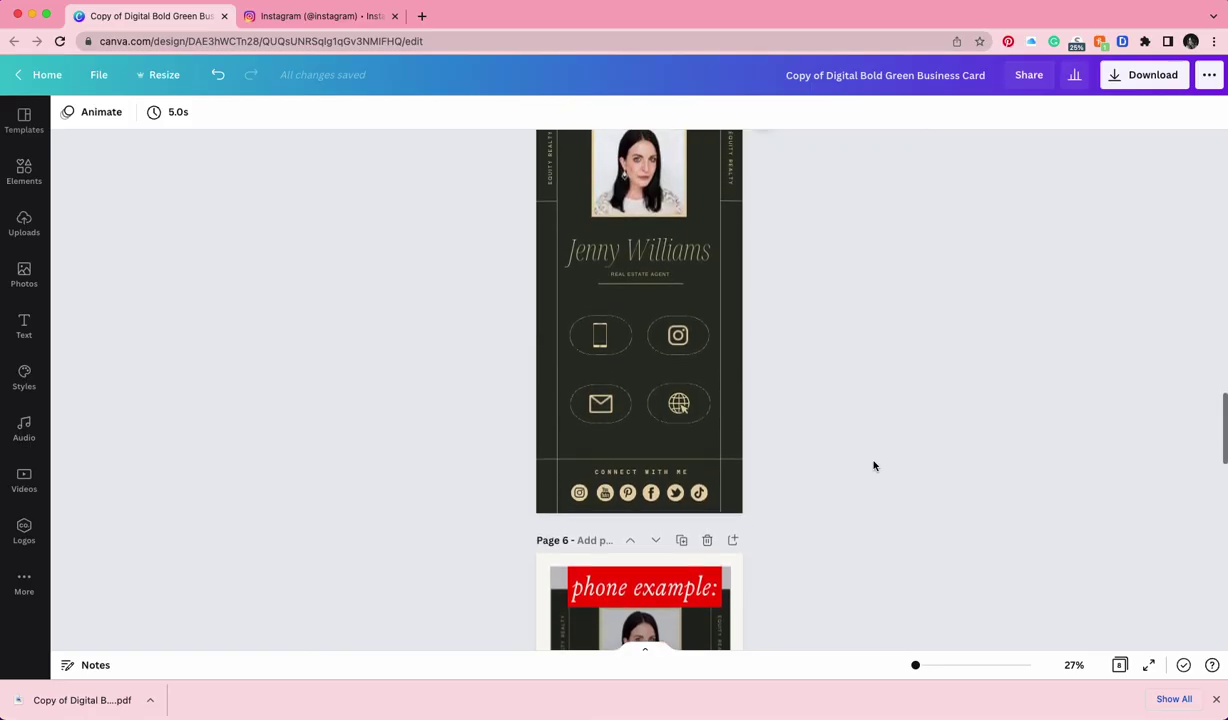
{"action": "scroll", "coordinate": [873, 465], "scroll_direction": "up", "scroll_amount": 10}
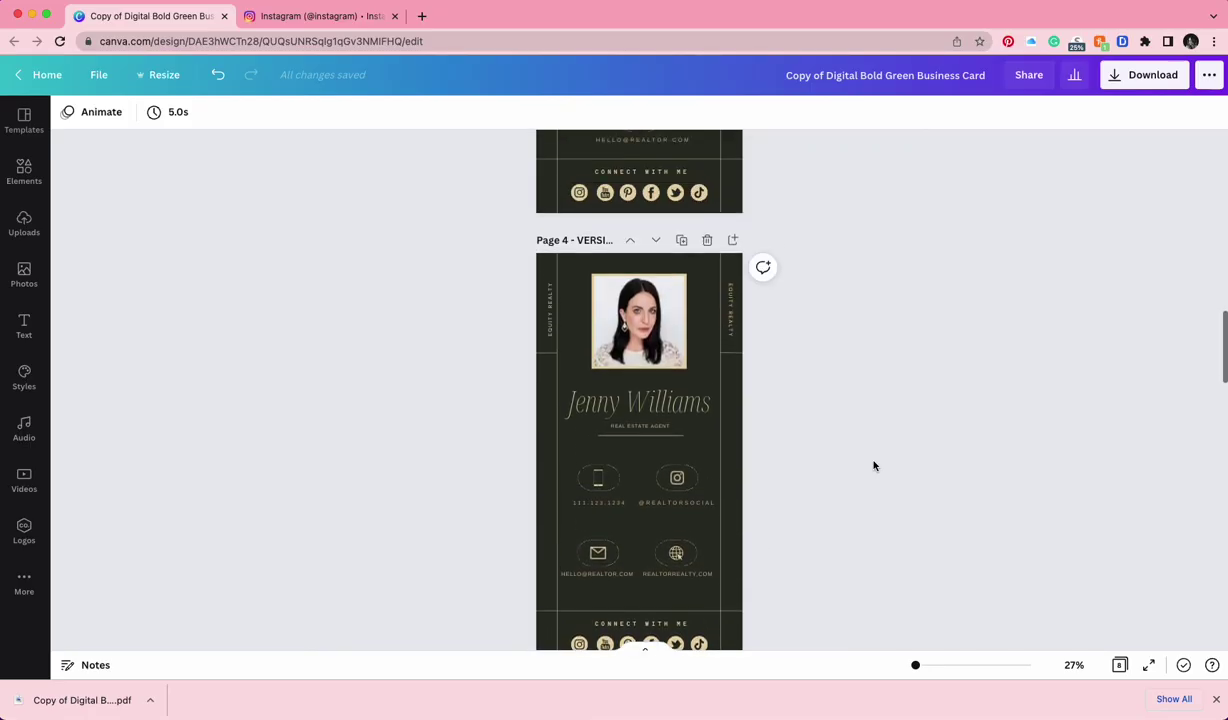
{"action": "scroll", "coordinate": [873, 465], "scroll_direction": "up", "scroll_amount": 10}
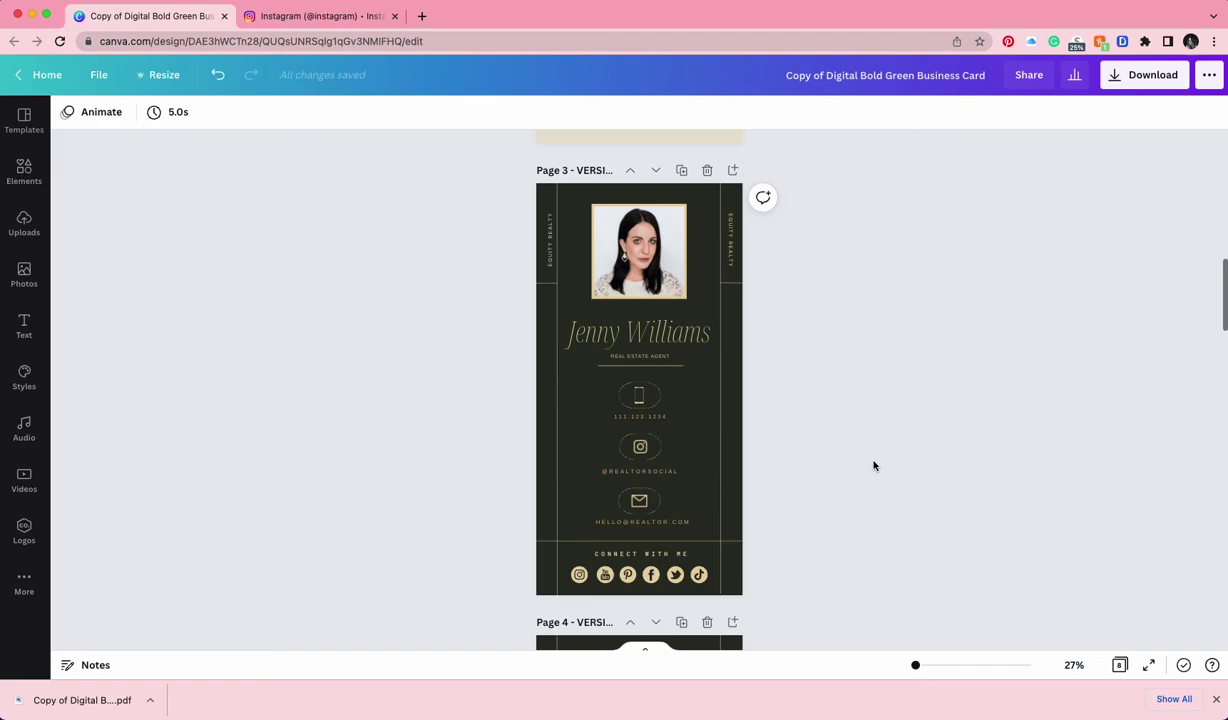